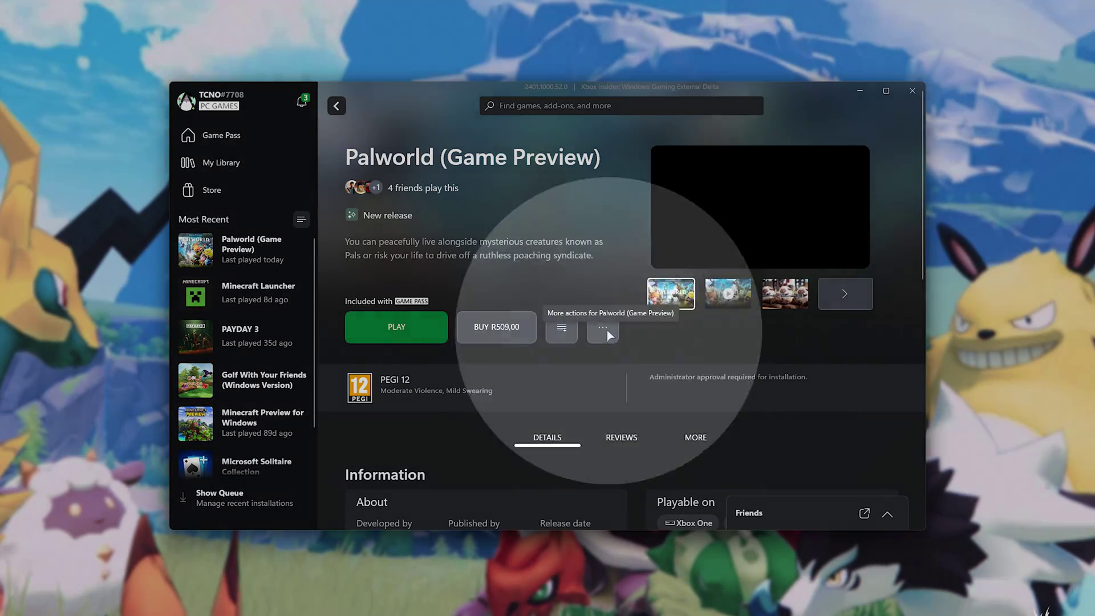
Open Palworld's file management options and browse to its installation location
{"action": "left_click", "coordinate": [607, 329]}
{"action": "left_click", "coordinate": [593, 415]}
{"action": "left_click", "coordinate": [584, 198]}
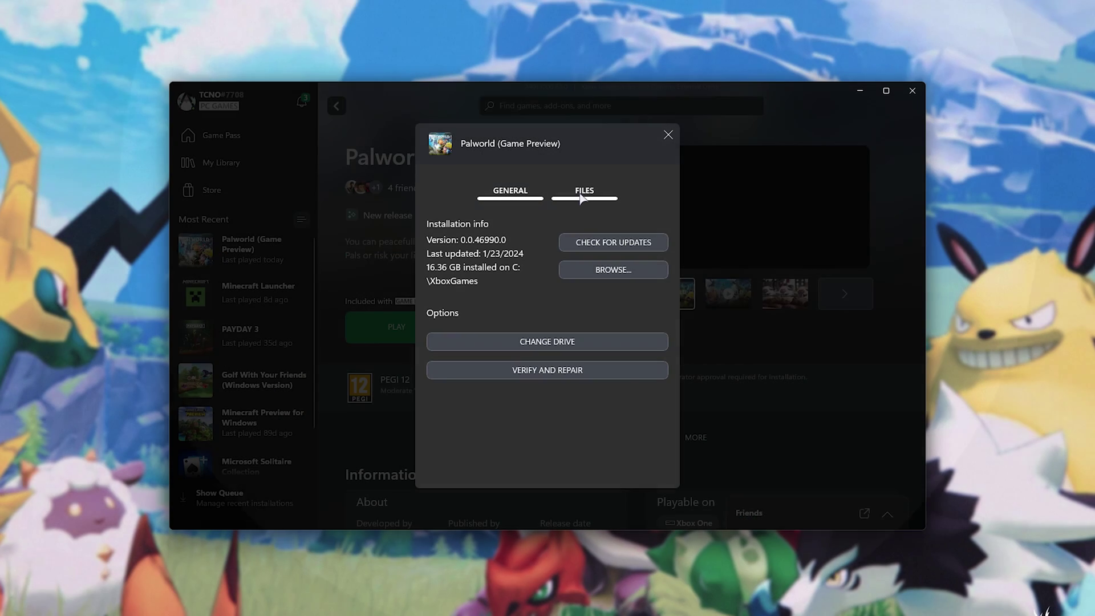
{"action": "left_click", "coordinate": [611, 272]}
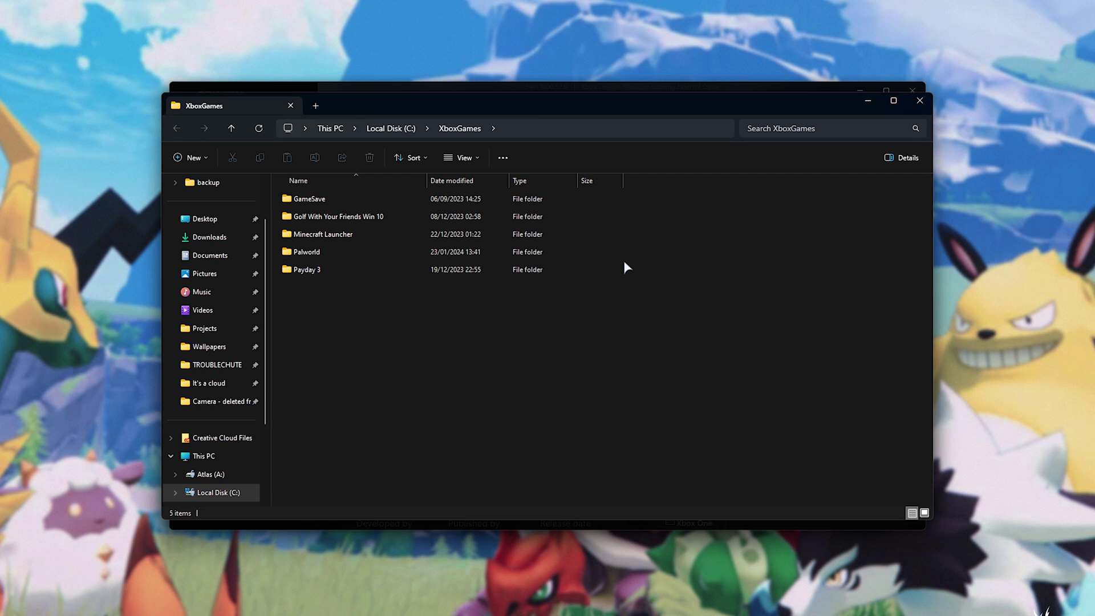
Open the Content folder inside the Palworld game folder
{"action": "double_click", "coordinate": [401, 252]}
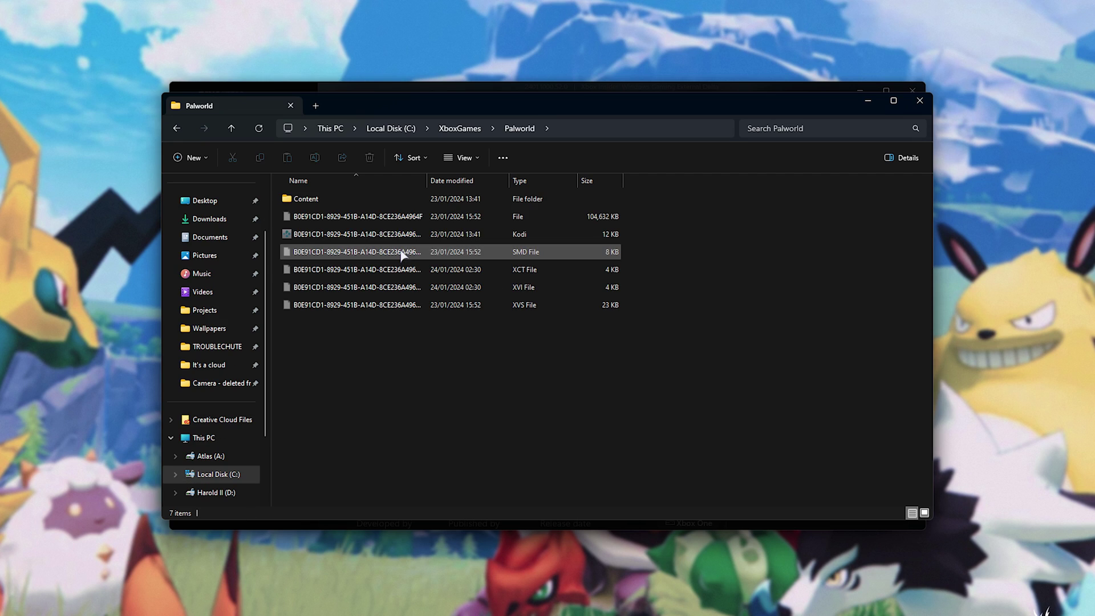
{"action": "double_click", "coordinate": [392, 201]}
{"action": "left_click_drag", "start_coordinate": [443, 434], "coordinate": [376, 171]}
{"action": "left_click", "coordinate": [675, 325]}
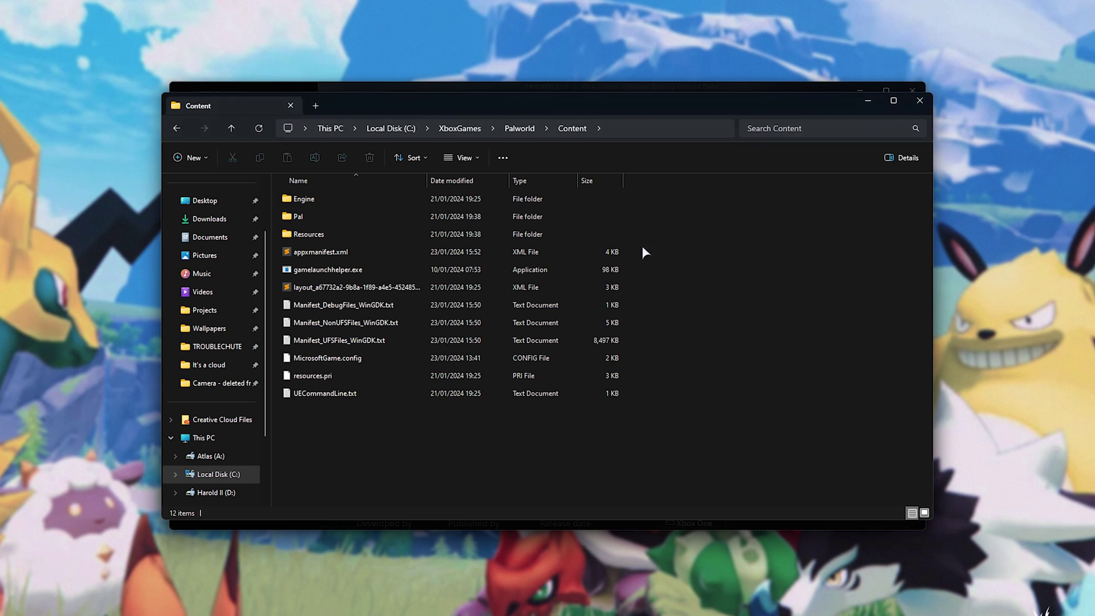
Return to the XboxGames folder, then reopen Palworld's Content folder and select the Pal folder
{"action": "left_click", "coordinate": [460, 128]}
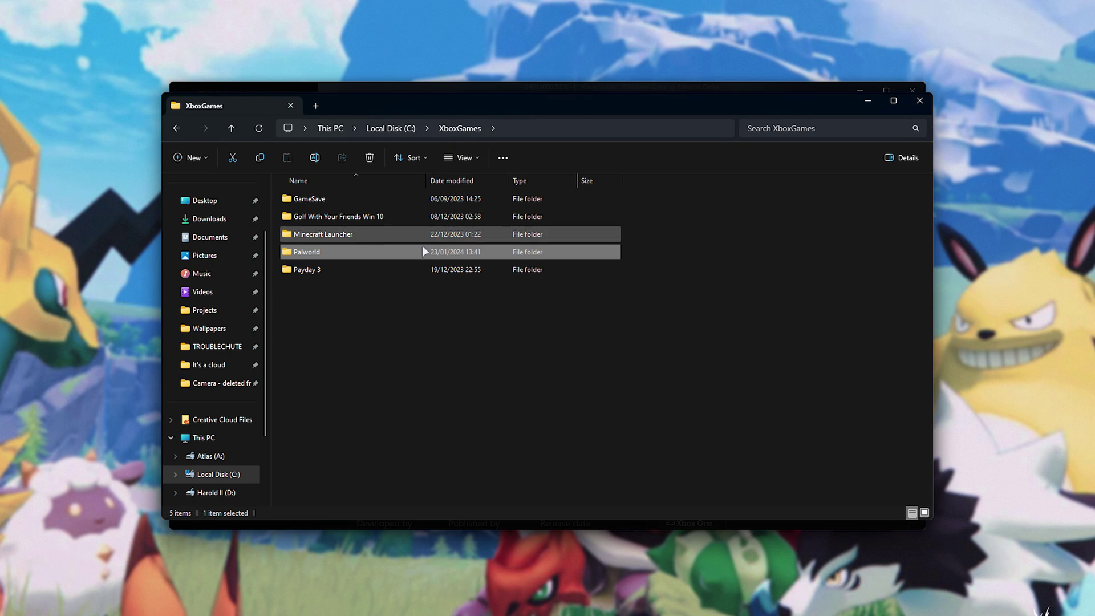
{"action": "mouse_move", "coordinate": [329, 255]}
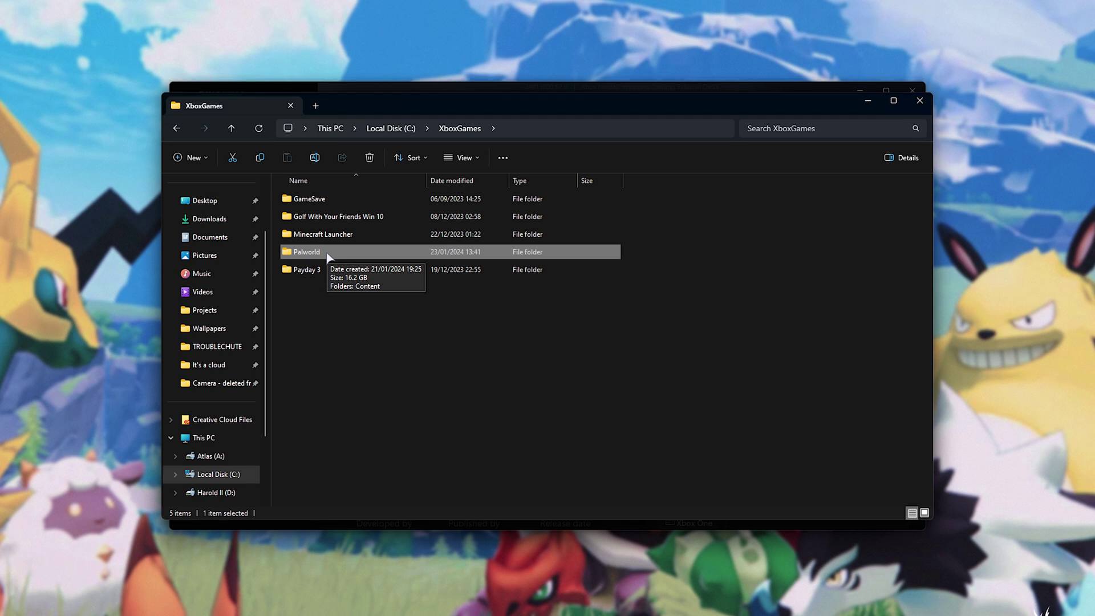
{"action": "double_click", "coordinate": [328, 254]}
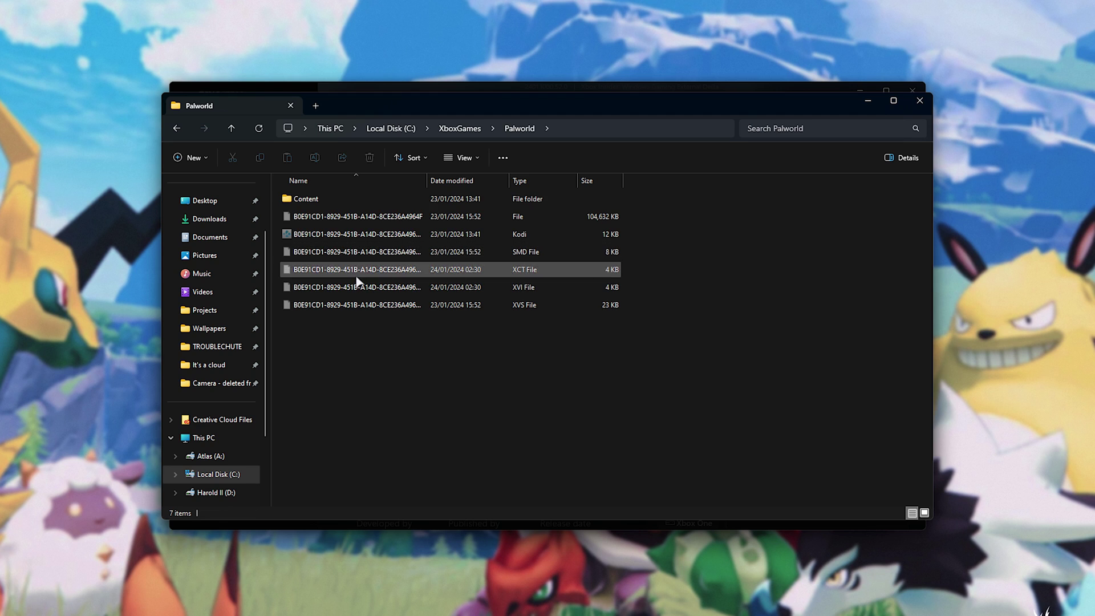
{"action": "double_click", "coordinate": [357, 205]}
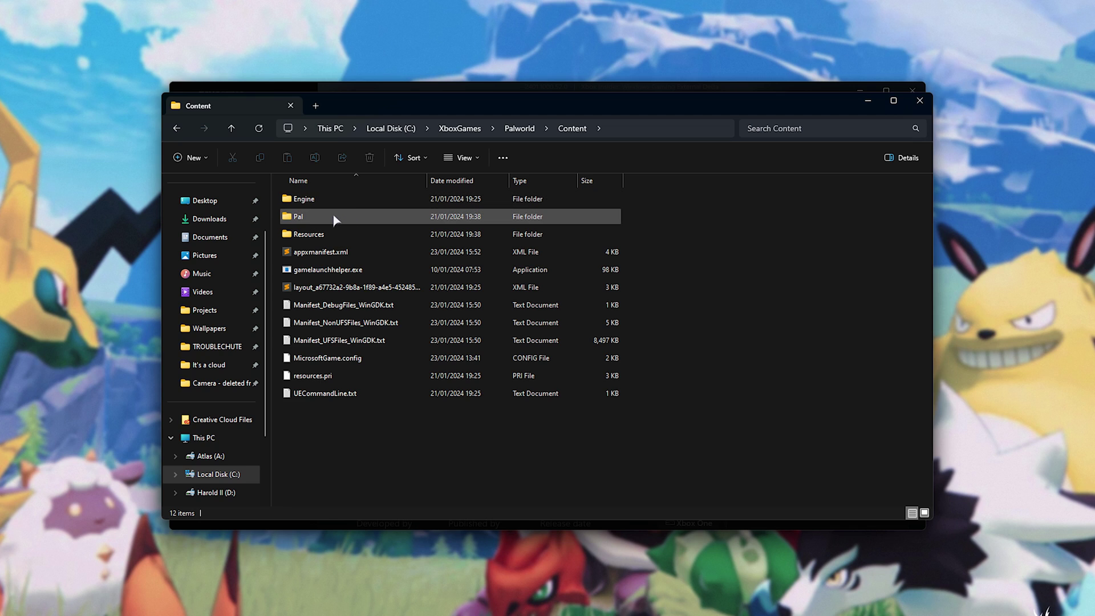
{"action": "left_click", "coordinate": [334, 218]}
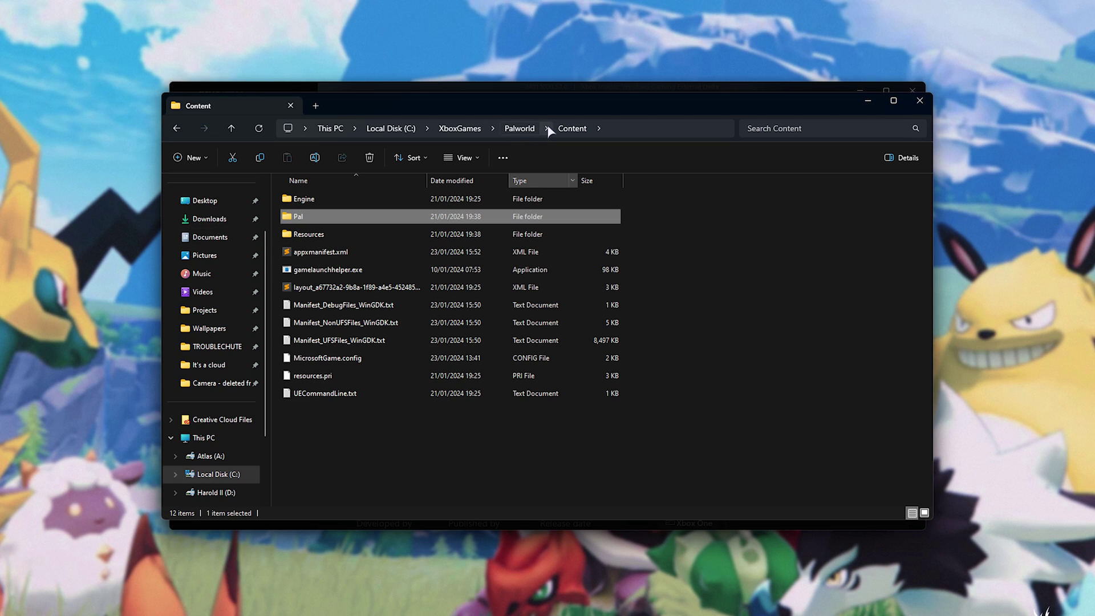
{"action": "key", "text": "ctrl+a"}
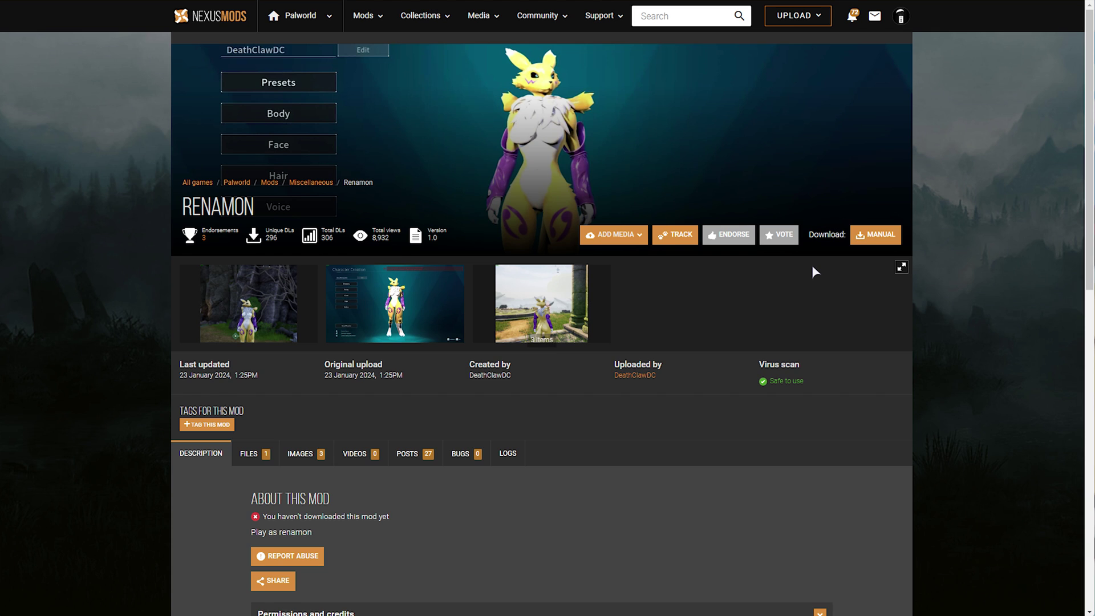
Check the Renamon mod's Game Pass installation instructions on Nexus Mods and start its manual download
{"action": "scroll", "coordinate": [813, 270], "scroll_direction": "down", "scroll_amount": 8}
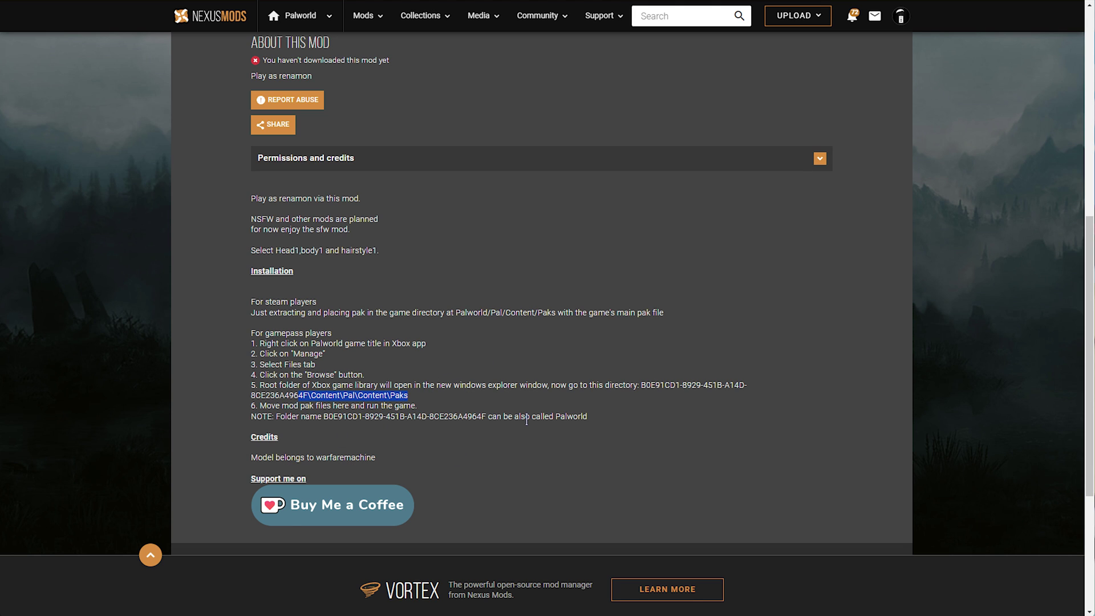
{"action": "scroll", "coordinate": [526, 419], "scroll_direction": "up", "scroll_amount": 5}
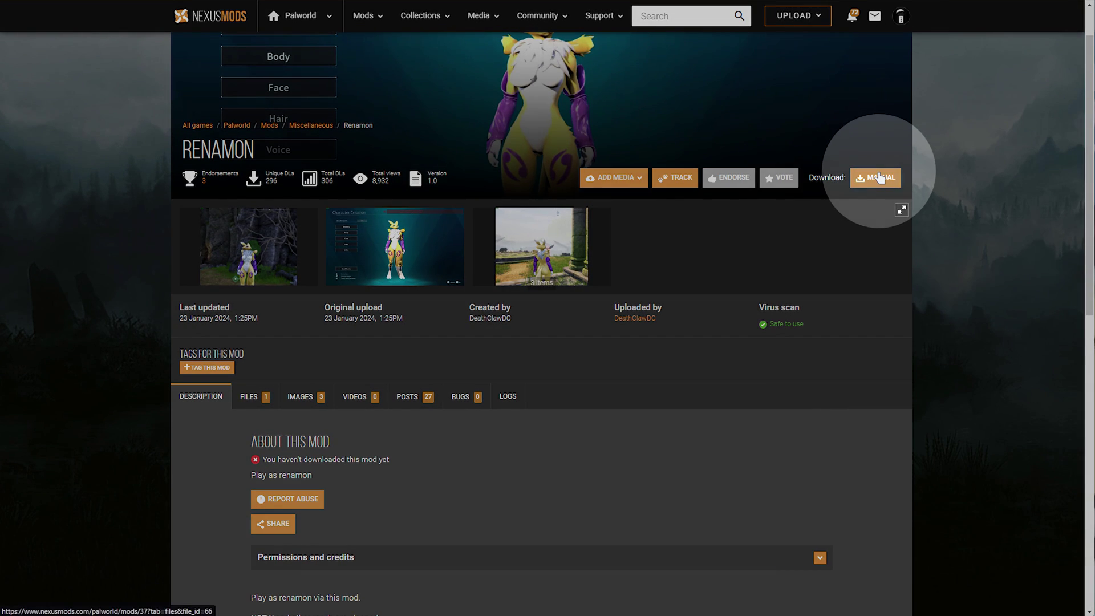
{"action": "left_click", "coordinate": [872, 176]}
{"action": "left_click", "coordinate": [593, 329]}
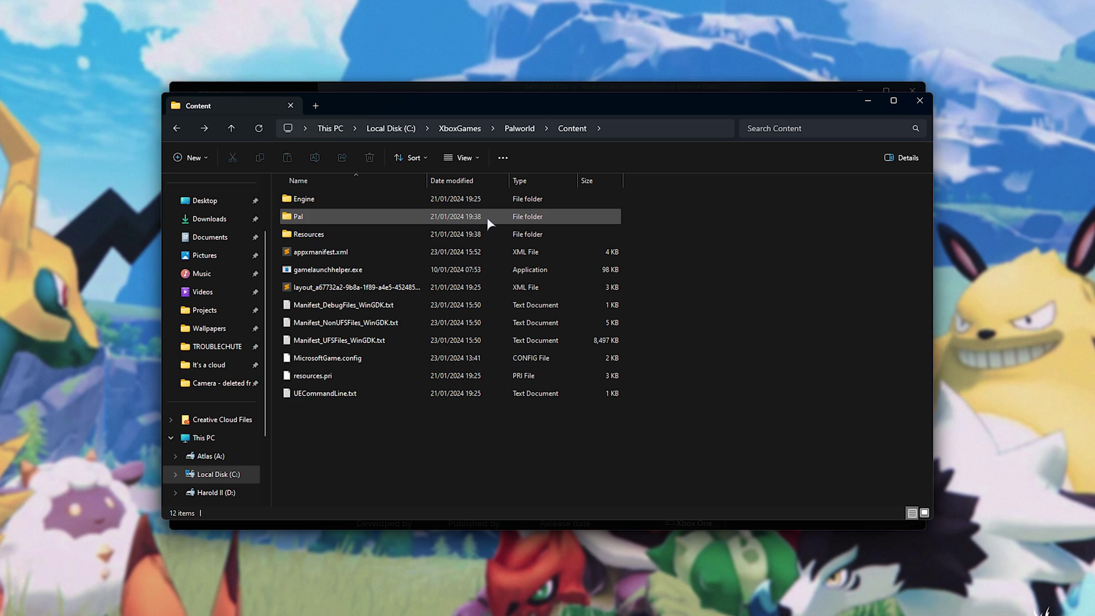
Open the Pal\Content\Paks folder inside the game's main Content folder
{"action": "double_click", "coordinate": [485, 218]}
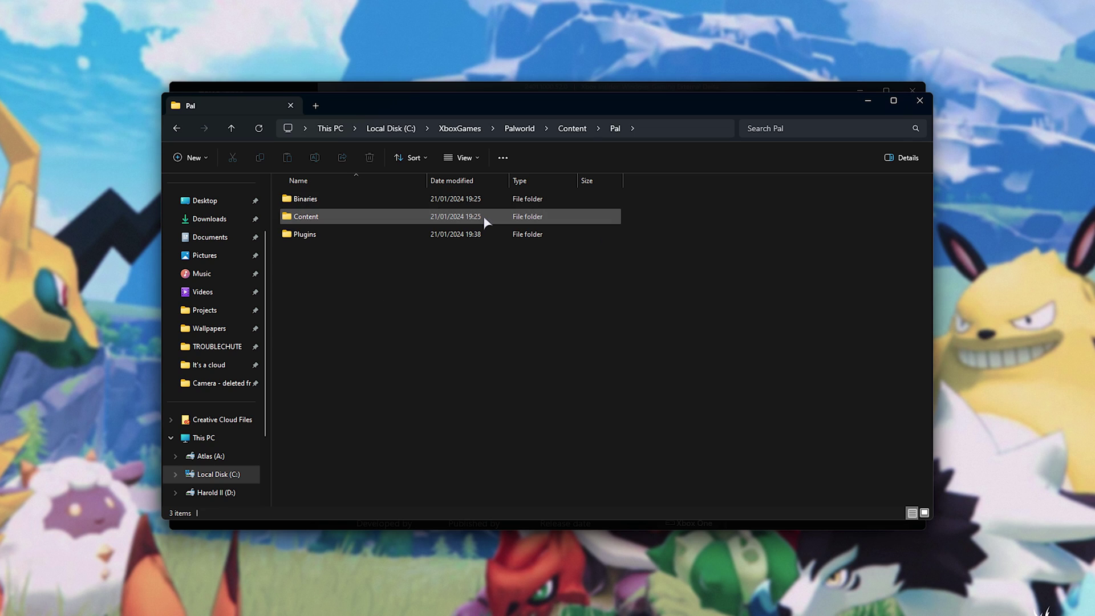
{"action": "double_click", "coordinate": [439, 216]}
{"action": "double_click", "coordinate": [435, 199]}
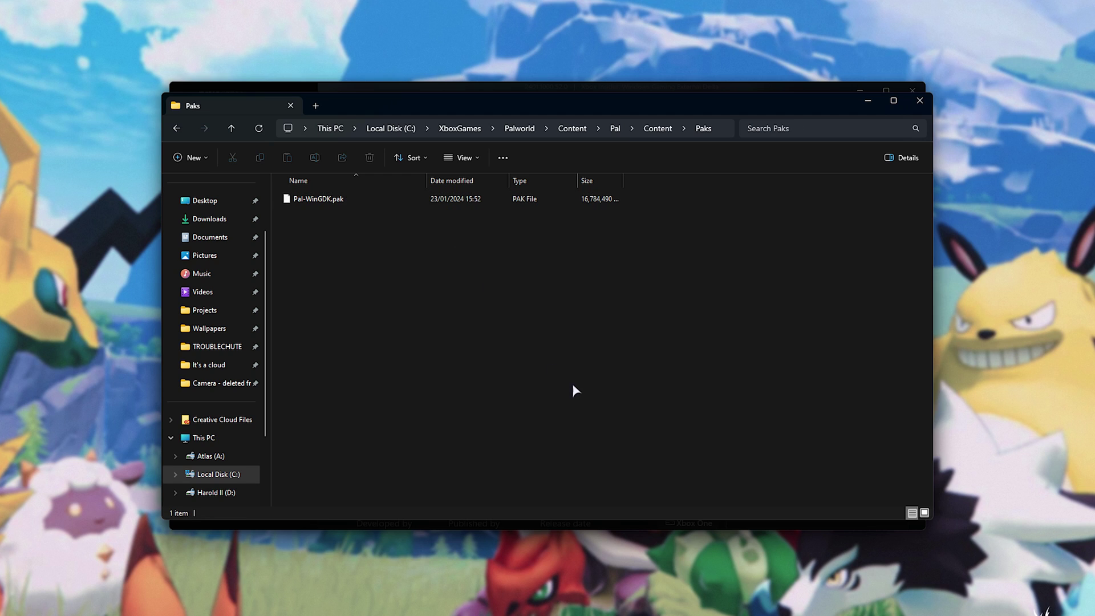
{"action": "left_click_drag", "start_coordinate": [481, 318], "coordinate": [302, 216]}
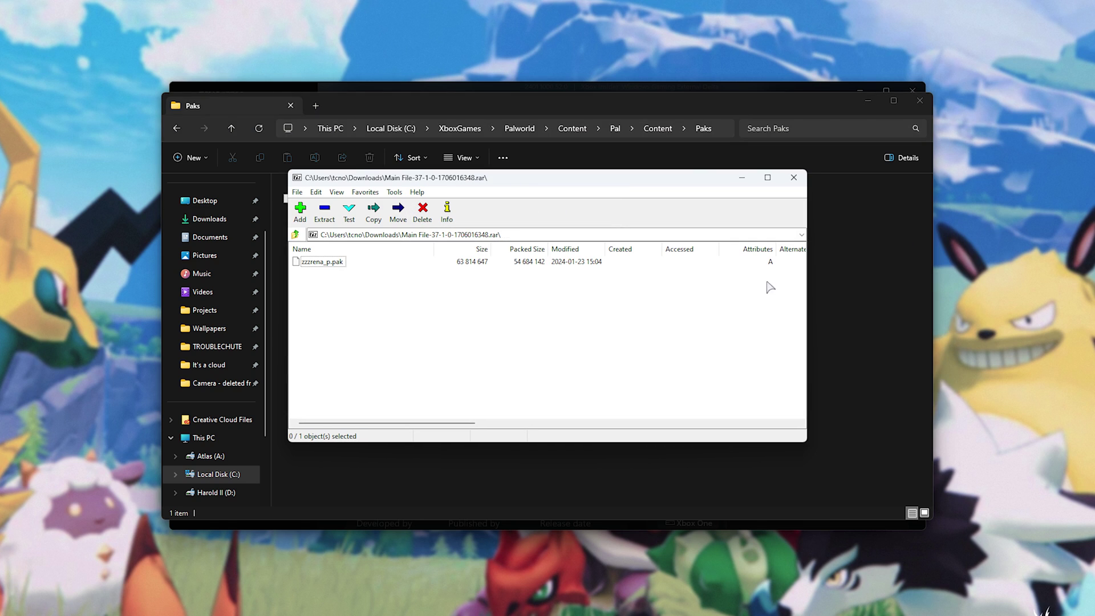
Extract zzzrena_p.pak from the downloaded mod archive into the Paks folder, then return to the game's main Content folder
{"action": "left_click_drag", "start_coordinate": [499, 328], "coordinate": [225, 184]}
{"action": "left_click_drag", "start_coordinate": [365, 179], "coordinate": [513, 193]}
{"action": "left_click_drag", "start_coordinate": [467, 274], "coordinate": [361, 282]}
{"action": "left_click", "coordinate": [942, 191]}
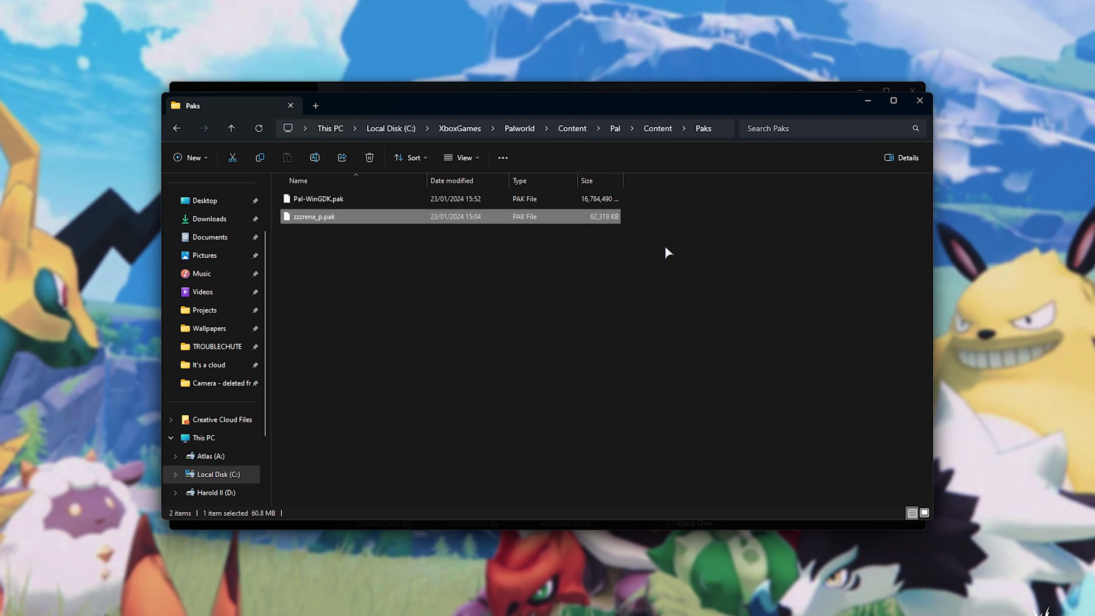
{"action": "left_click", "coordinate": [665, 255]}
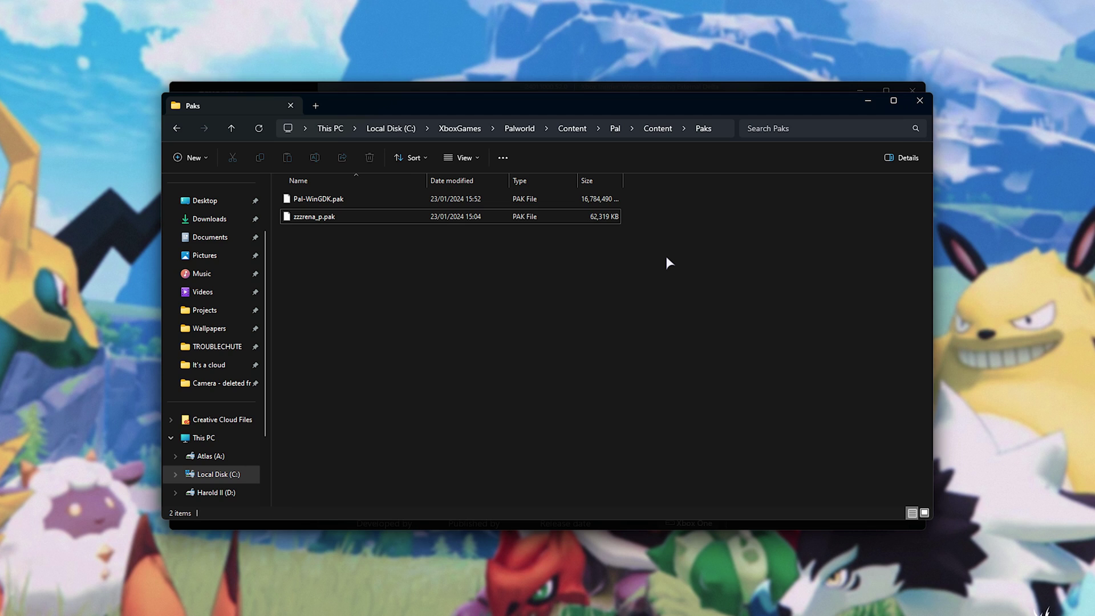
{"action": "left_click", "coordinate": [570, 130]}
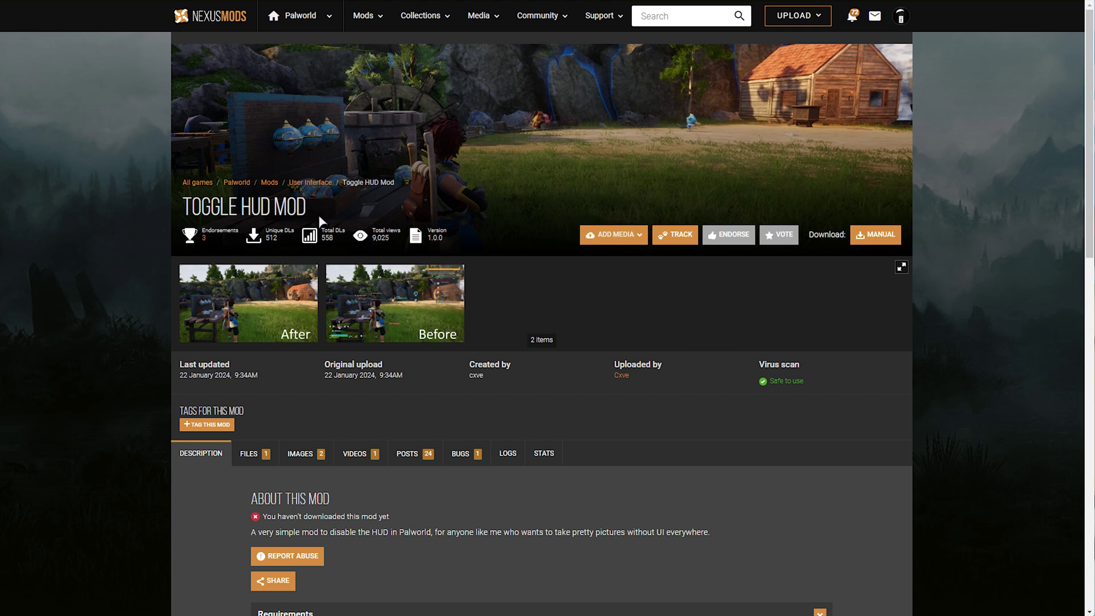
View the Toggle HUD Mod's before and after images and read its requirements and installation notes
{"action": "left_click", "coordinate": [311, 293]}
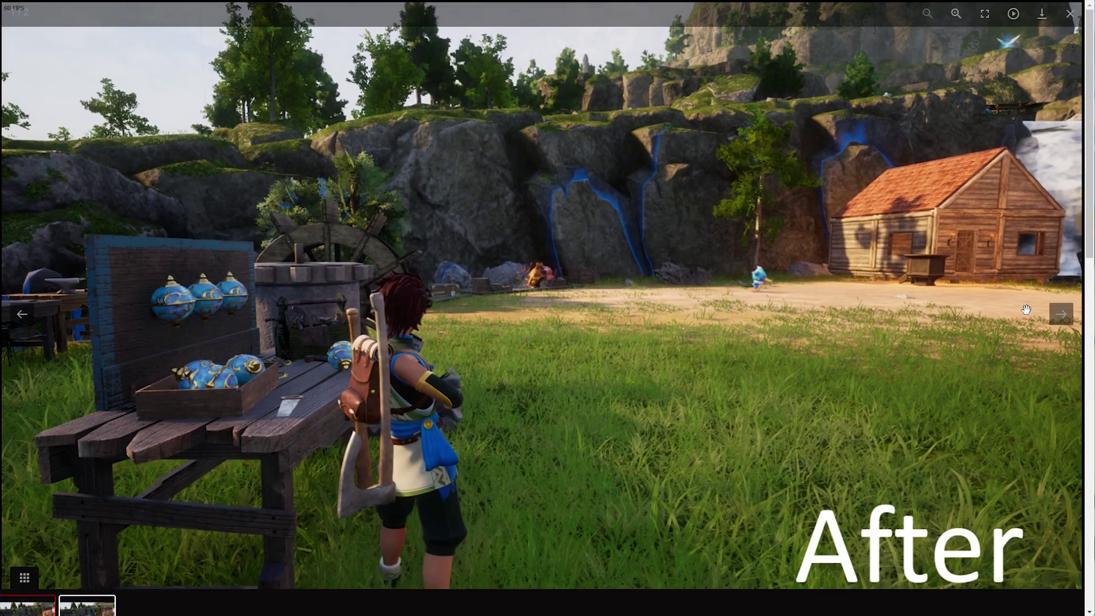
{"action": "left_click", "coordinate": [28, 312]}
{"action": "left_click", "coordinate": [29, 312]}
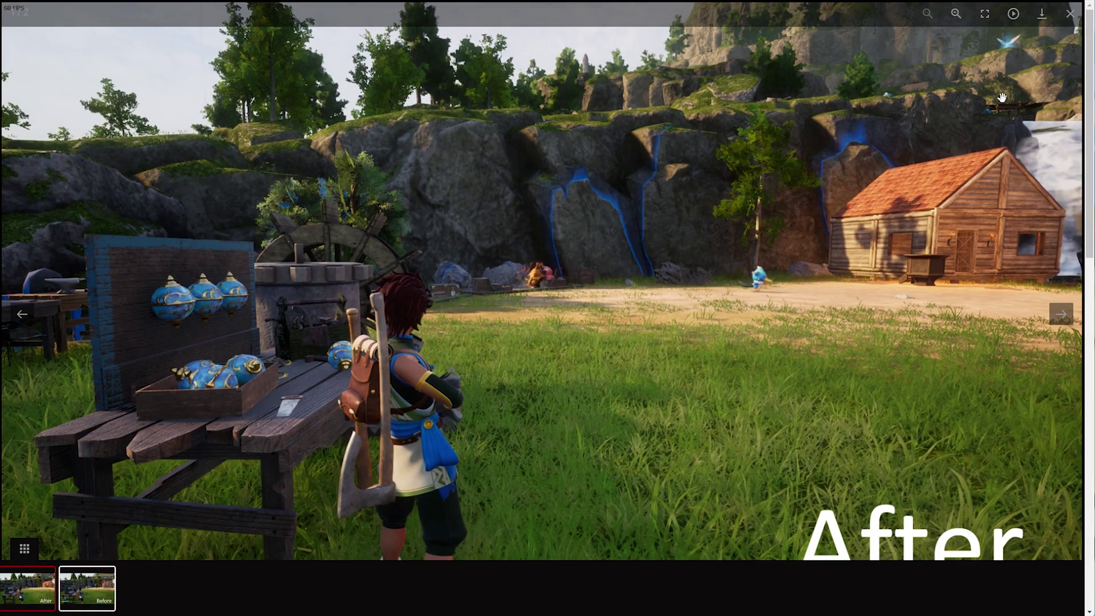
{"action": "key", "text": "Escape"}
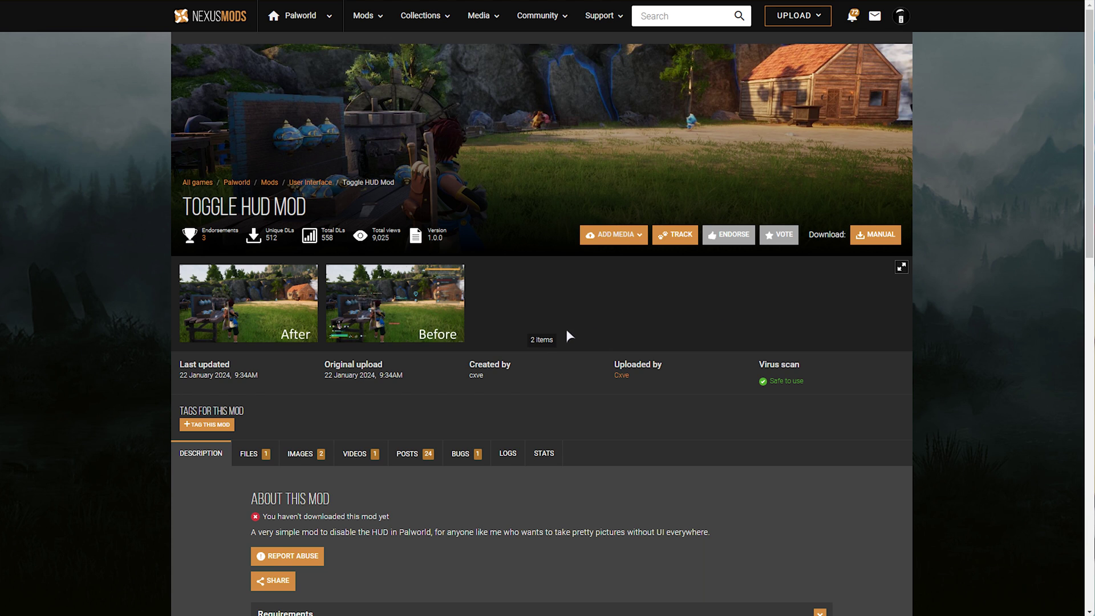
{"action": "scroll", "coordinate": [562, 336], "scroll_direction": "down", "scroll_amount": 10}
{"action": "scroll", "coordinate": [552, 340], "scroll_direction": "down", "scroll_amount": 2}
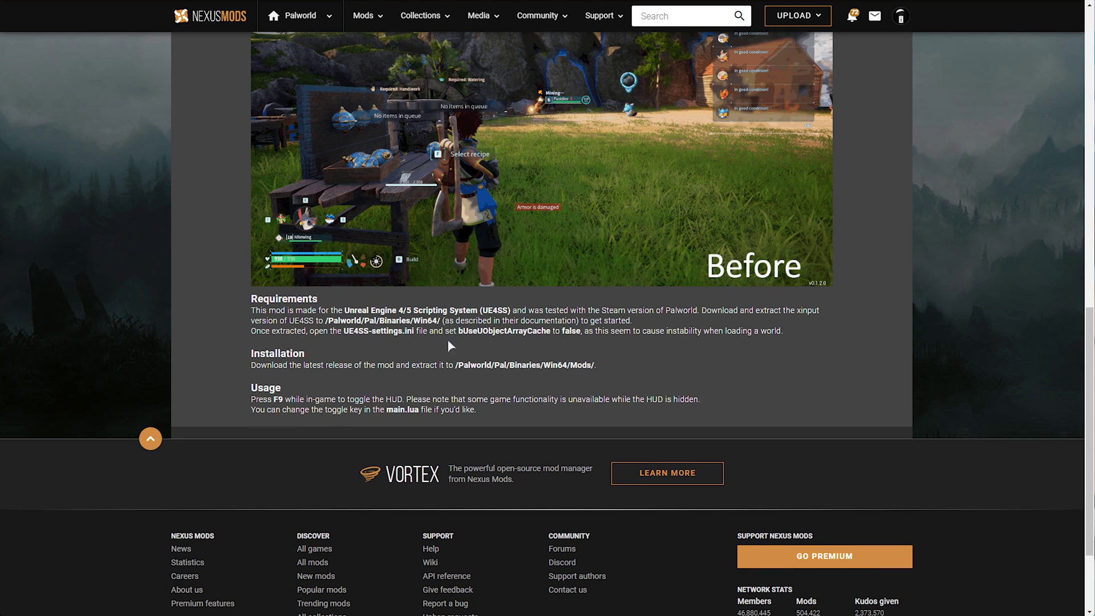
{"action": "double_click", "coordinate": [359, 331]}
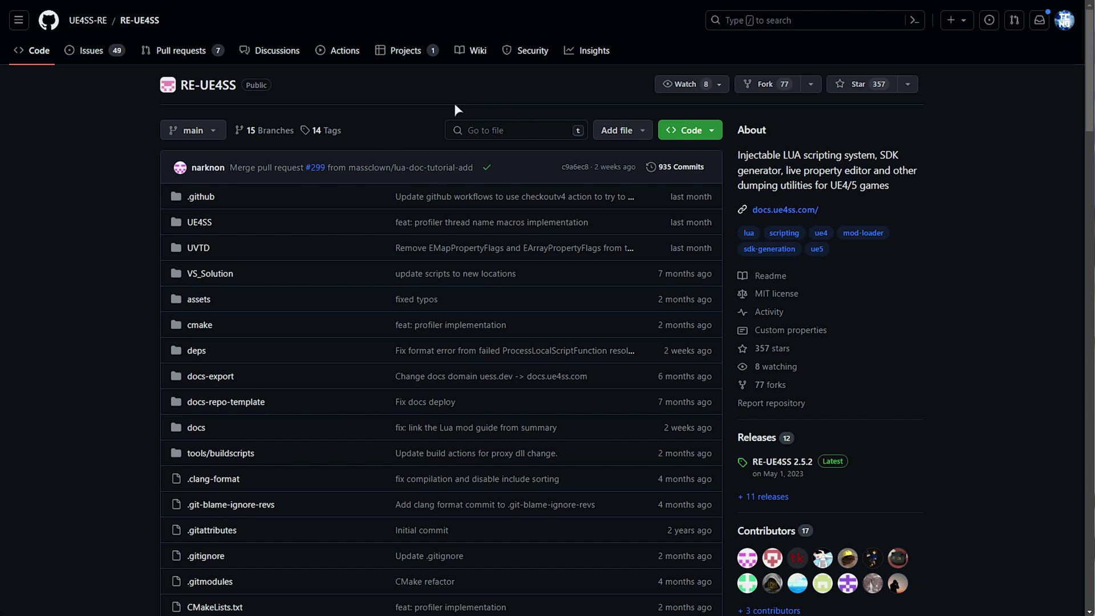
Open the RE-UE4SS 2.5.2 release page and find the UE4SS_Xinput_v2.5.2.zip download
{"action": "scroll", "coordinate": [453, 103], "scroll_direction": "down", "scroll_amount": 3}
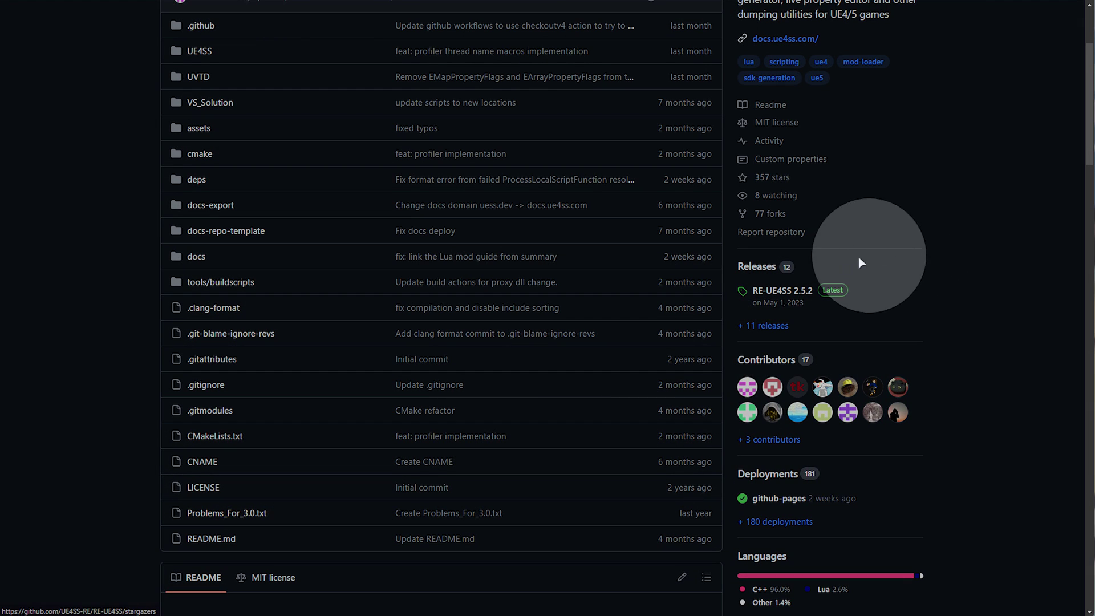
{"action": "left_click", "coordinate": [796, 304]}
{"action": "scroll", "coordinate": [540, 313], "scroll_direction": "down", "scroll_amount": 3}
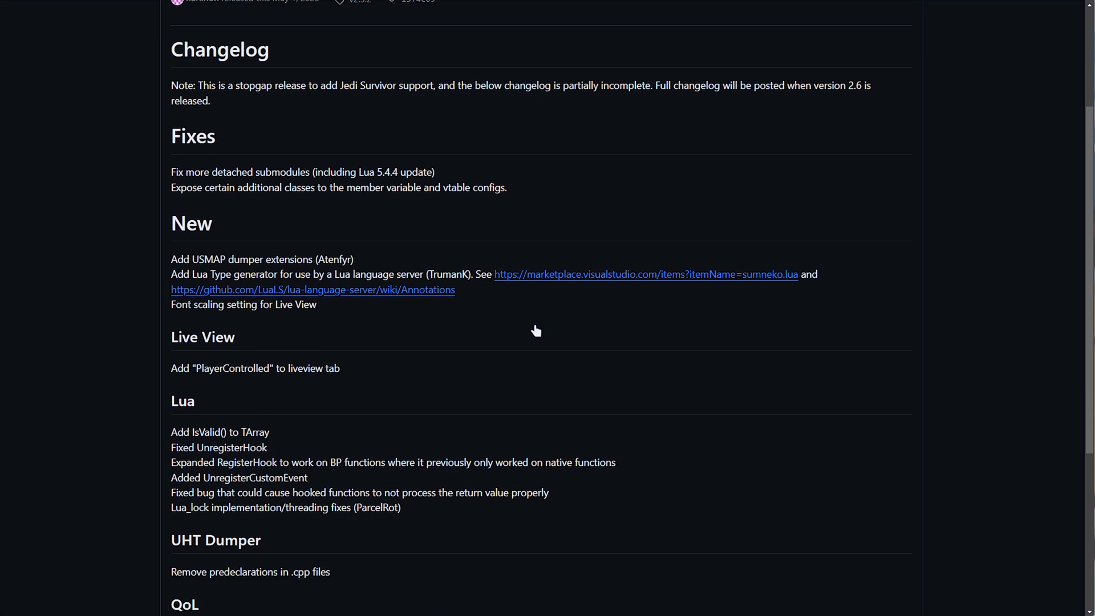
{"action": "scroll", "coordinate": [536, 331], "scroll_direction": "down", "scroll_amount": 6}
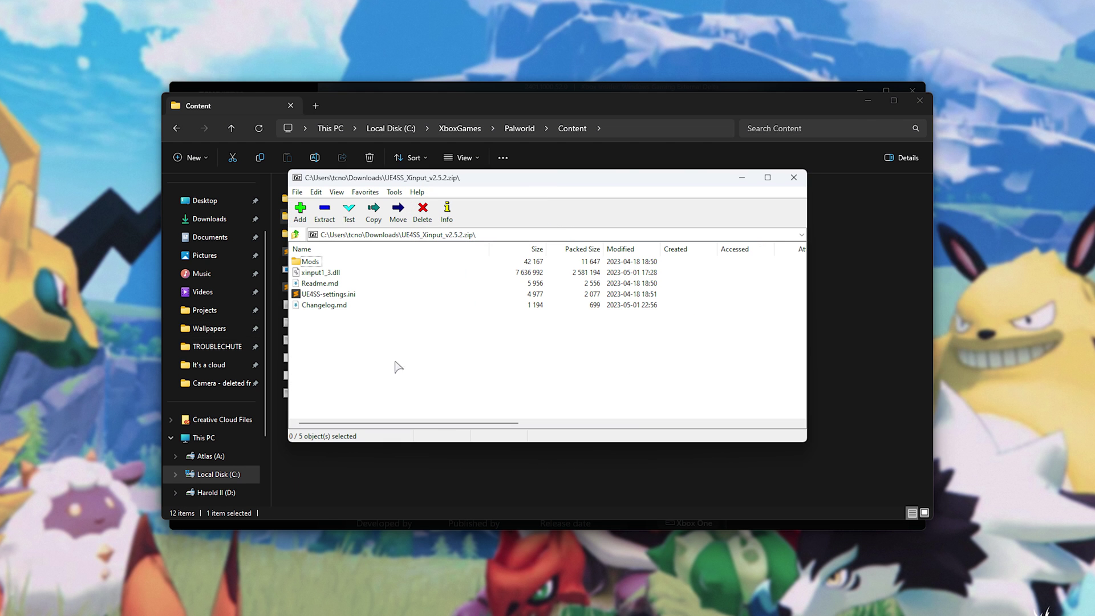
Open the Content\Pal\Binaries\WinGDK folder inside the Palworld game folder
{"action": "key", "text": "ctrl+a"}
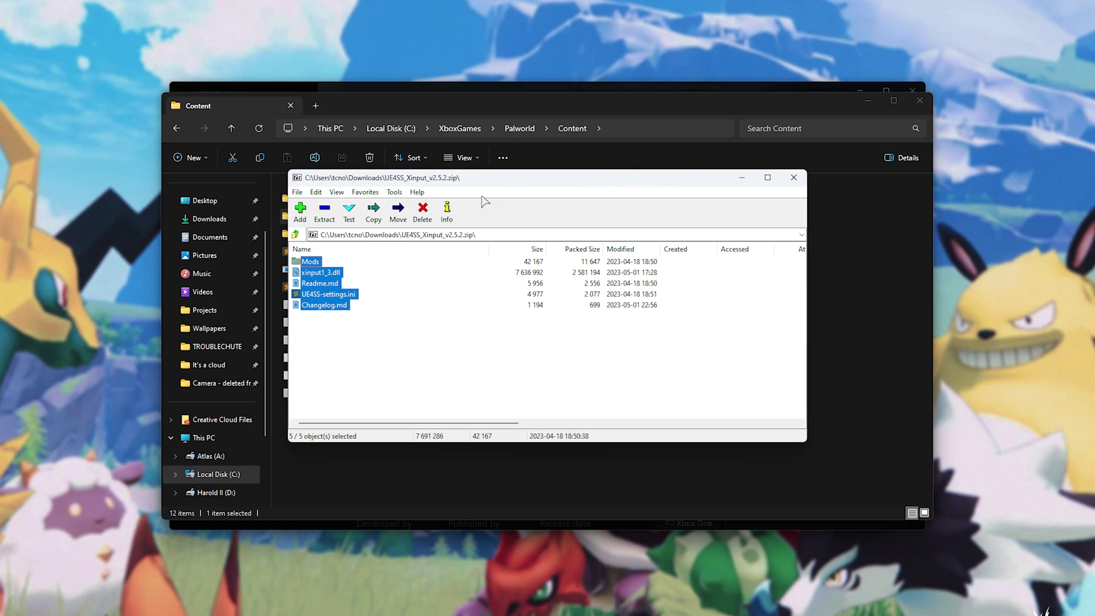
{"action": "left_click", "coordinate": [843, 310]}
{"action": "left_click", "coordinate": [522, 128]}
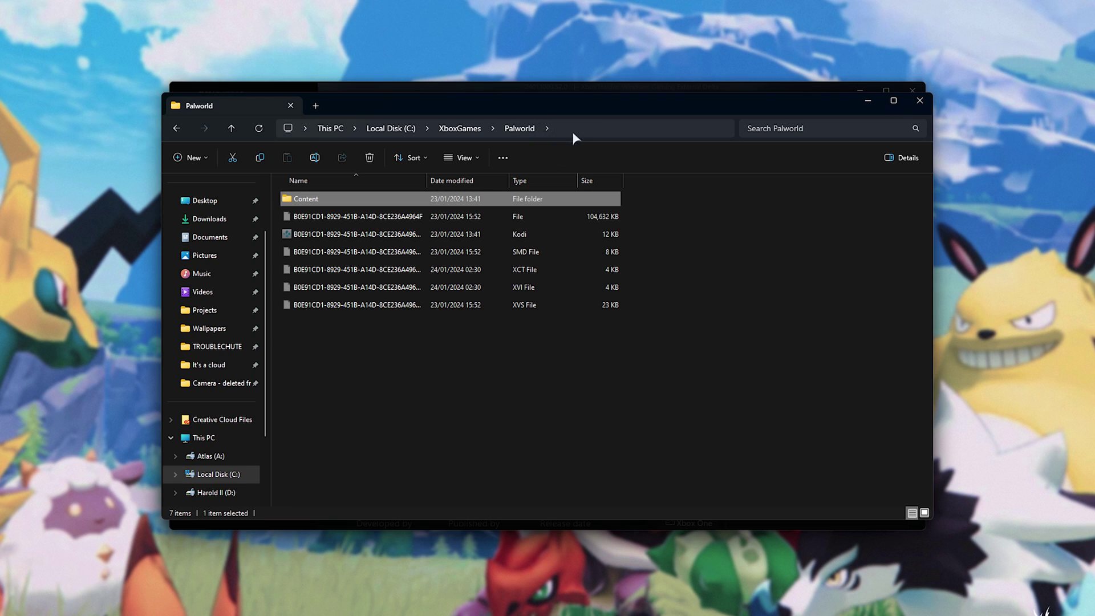
{"action": "double_click", "coordinate": [406, 199]}
{"action": "left_click_drag", "start_coordinate": [502, 425], "coordinate": [437, 173]}
{"action": "left_click", "coordinate": [641, 245]}
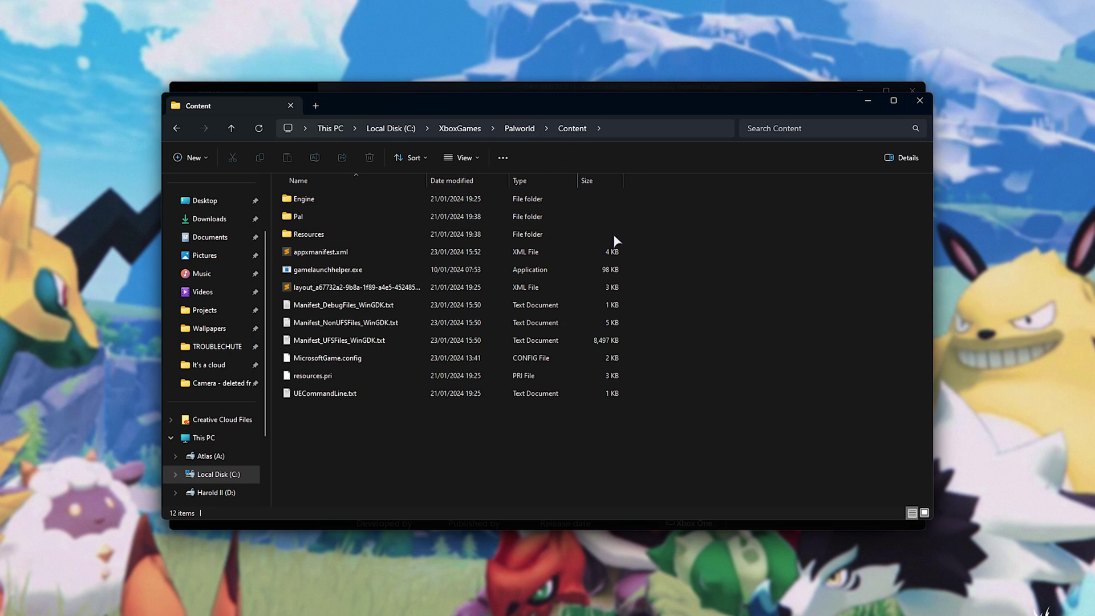
{"action": "double_click", "coordinate": [472, 216]}
{"action": "double_click", "coordinate": [461, 200]}
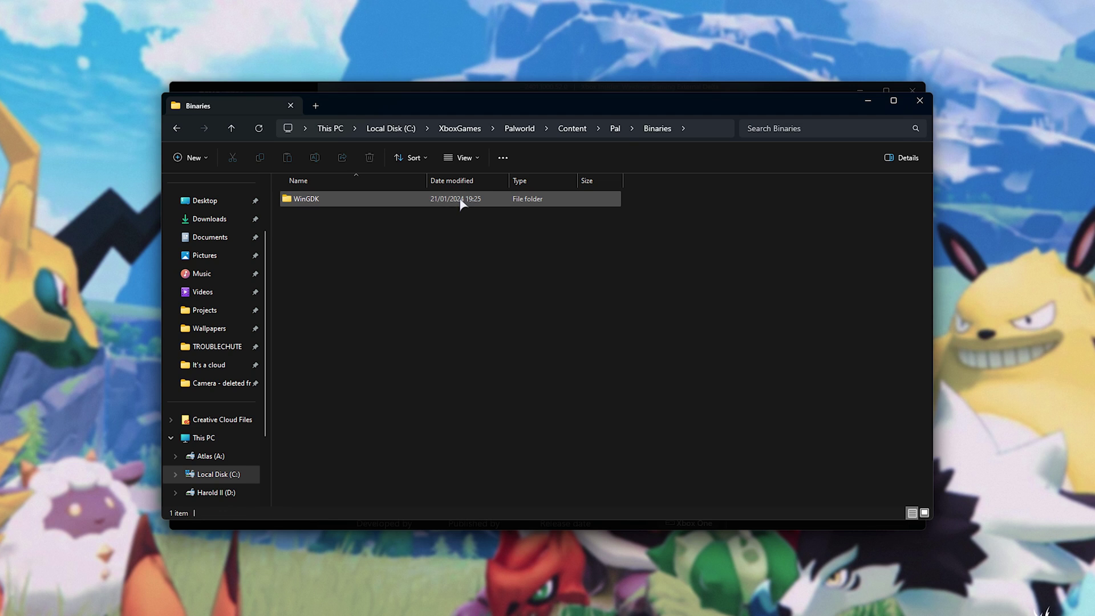
{"action": "double_click", "coordinate": [450, 201]}
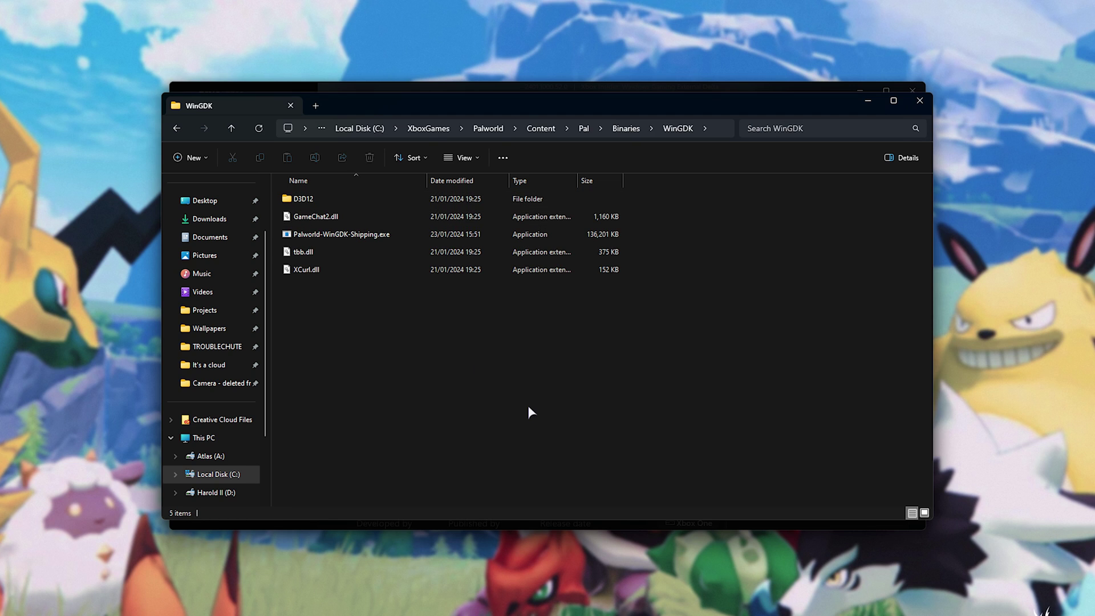
{"action": "left_click_drag", "start_coordinate": [527, 406], "coordinate": [548, 186]}
{"action": "left_click", "coordinate": [467, 385]}
Extract the Mods folder, xinput1_3.dll and UE4SS-settings.ini from UE4SS_Xinput_v2.5.2.zip into the WinGDK folder
{"action": "key", "text": "alt+Tab"}
{"action": "left_click_drag", "start_coordinate": [450, 296], "coordinate": [413, 303]}
{"action": "left_click", "coordinate": [436, 264]}
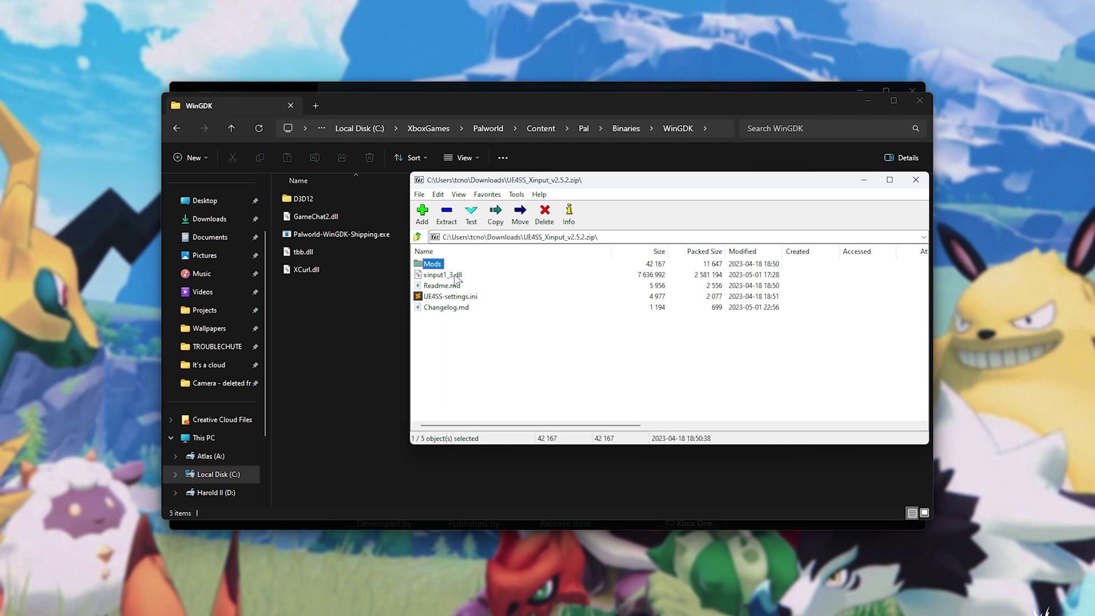
{"action": "left_click", "coordinate": [455, 276], "text": "ctrl"}
{"action": "left_click", "coordinate": [463, 297], "text": "ctrl"}
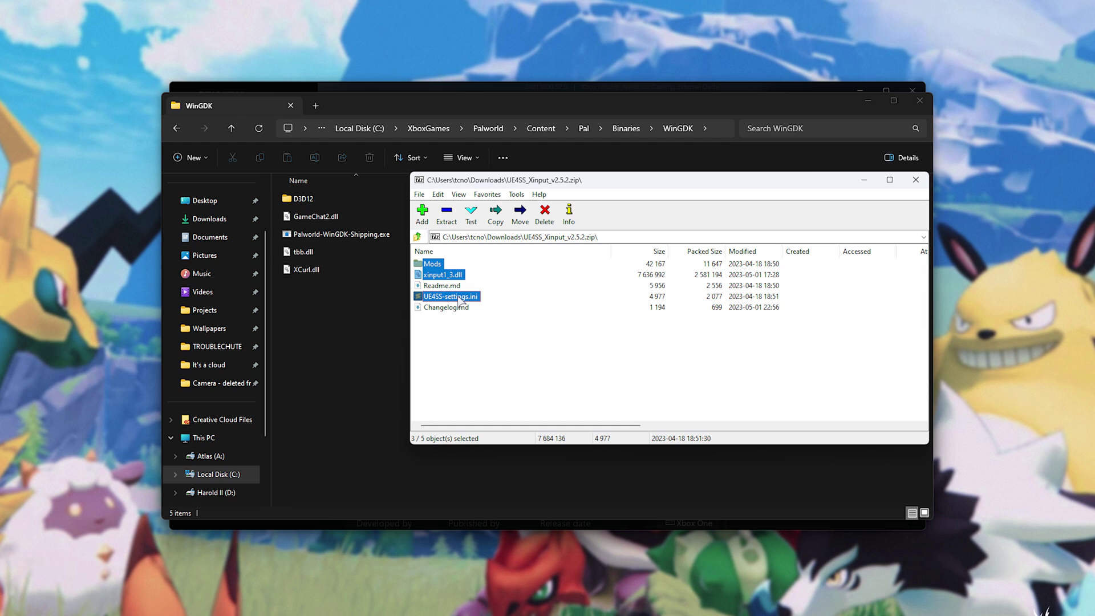
{"action": "left_click_drag", "start_coordinate": [459, 300], "coordinate": [371, 304]}
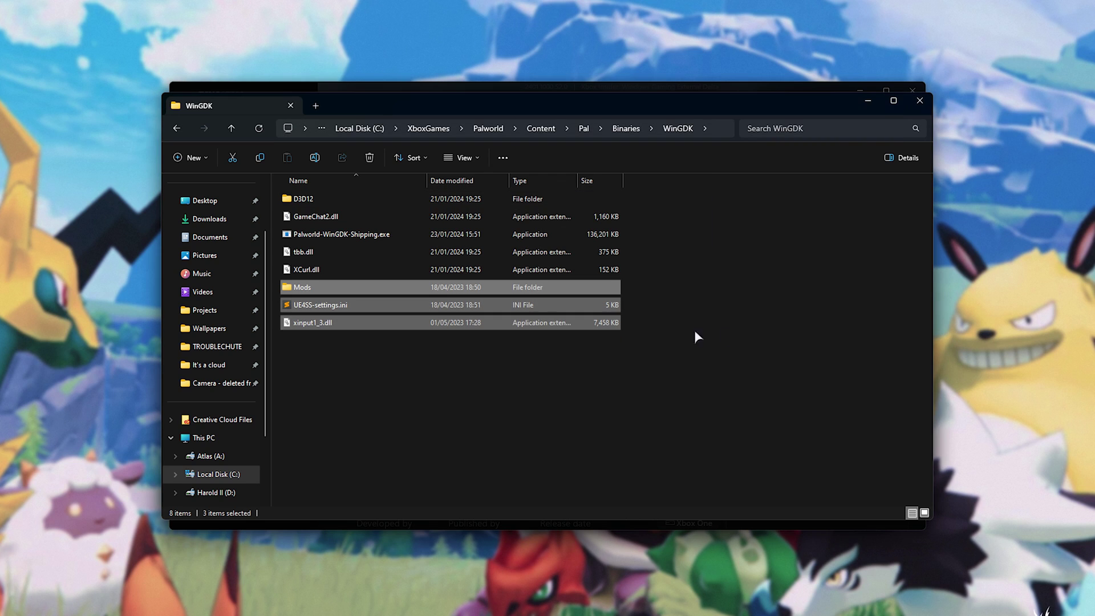
Rename xinput1_3.dll in the WinGDK folder to xinput1_4.dll
{"action": "left_click", "coordinate": [693, 300]}
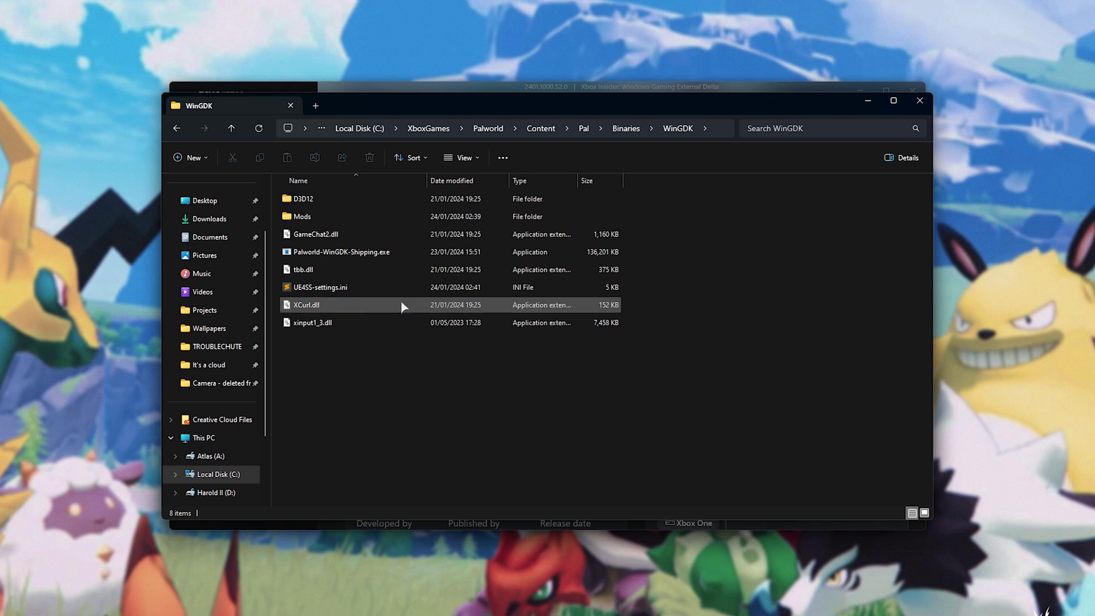
{"action": "left_click", "coordinate": [330, 322]}
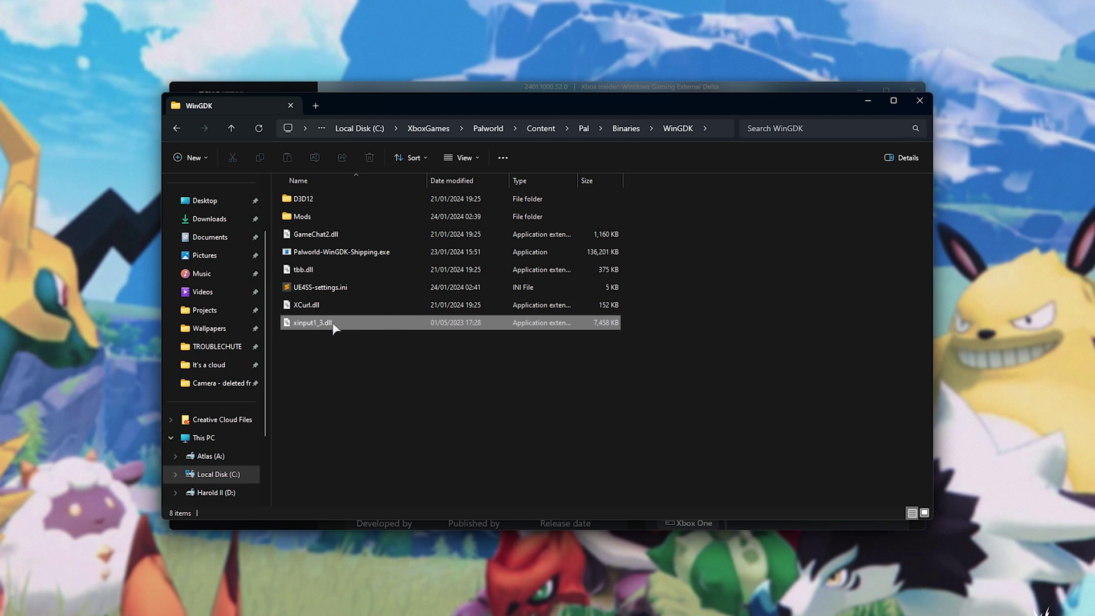
{"action": "left_click", "coordinate": [308, 324]}
{"action": "left_click", "coordinate": [322, 323]}
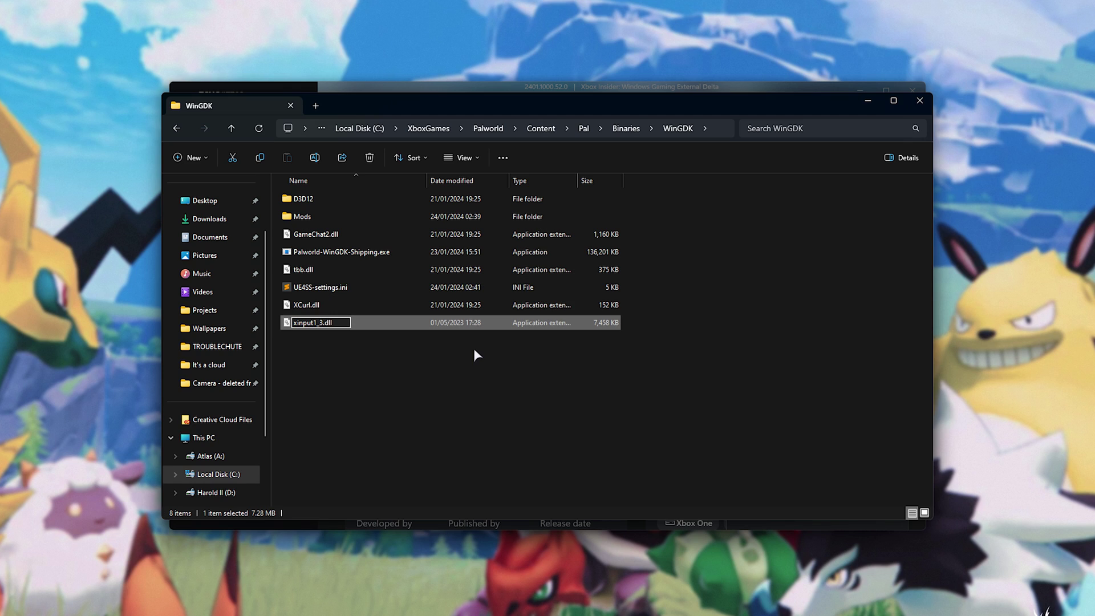
{"action": "key", "text": "BackSpace"}
{"action": "type", "text": "4"}
{"action": "key", "text": "Return"}
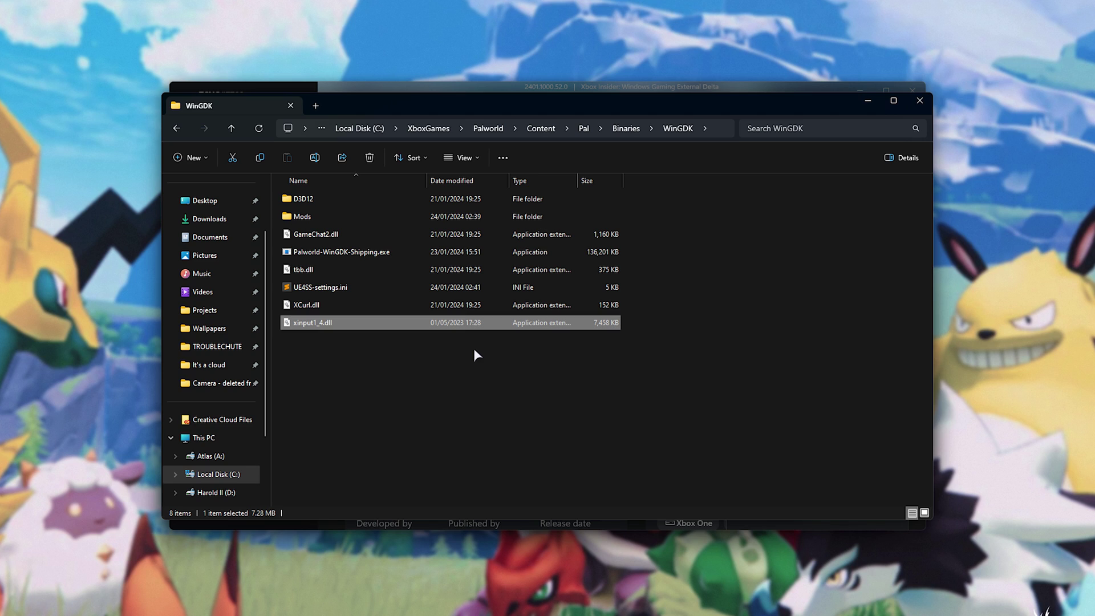
Open the Mods folder inside WinGDK and download the Toggle HUD Mod zip manually from Nexus Mods using the slow download
{"action": "double_click", "coordinate": [488, 217]}
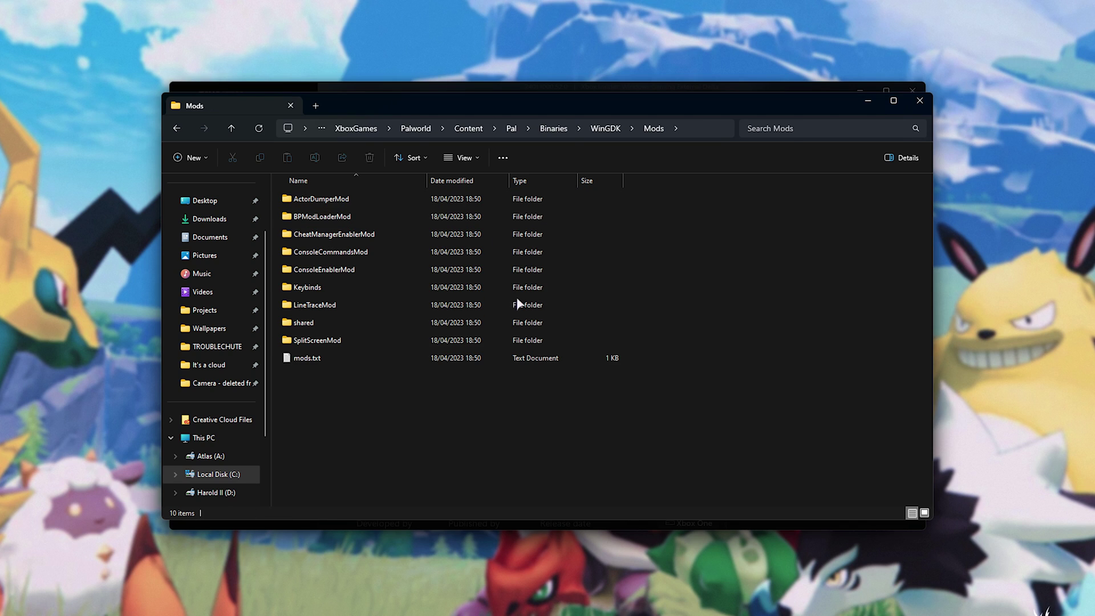
{"action": "left_click_drag", "start_coordinate": [679, 432], "coordinate": [549, 216]}
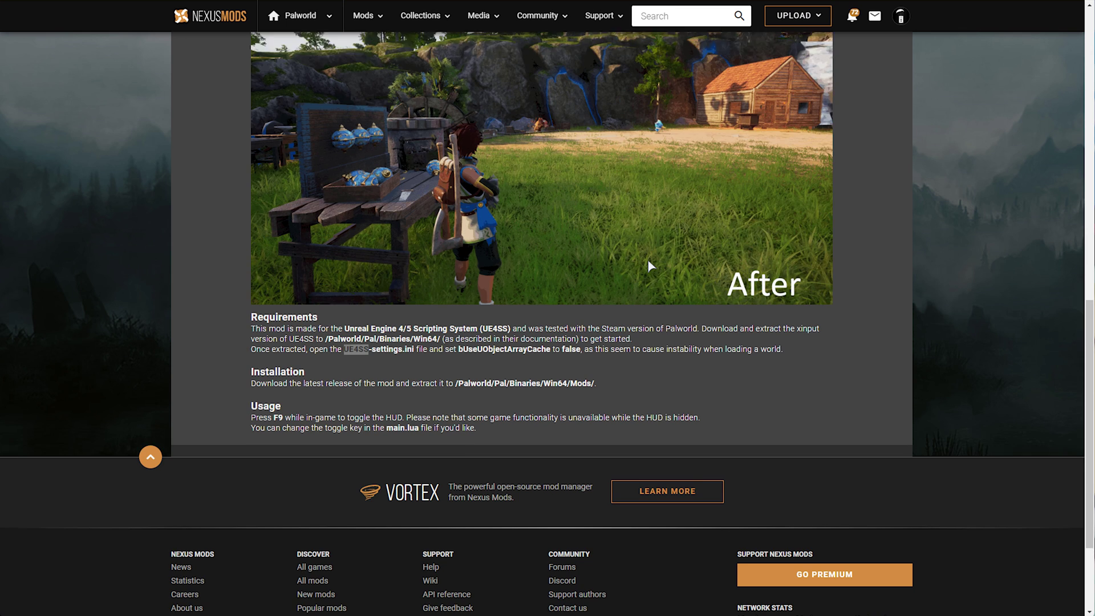
{"action": "scroll", "coordinate": [647, 266], "scroll_direction": "up", "scroll_amount": 10}
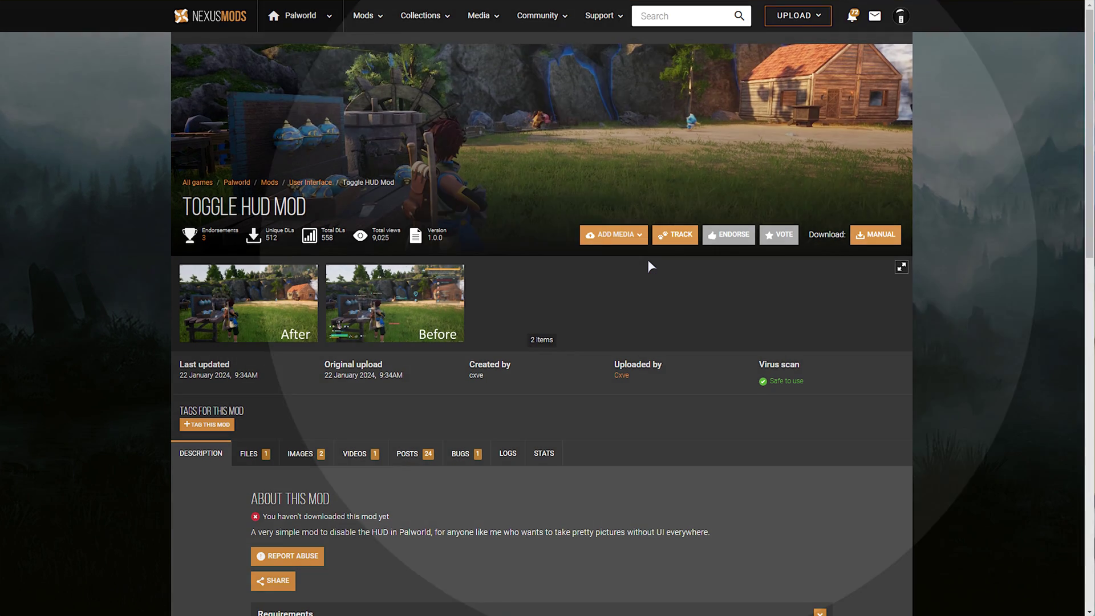
{"action": "left_click", "coordinate": [871, 235]}
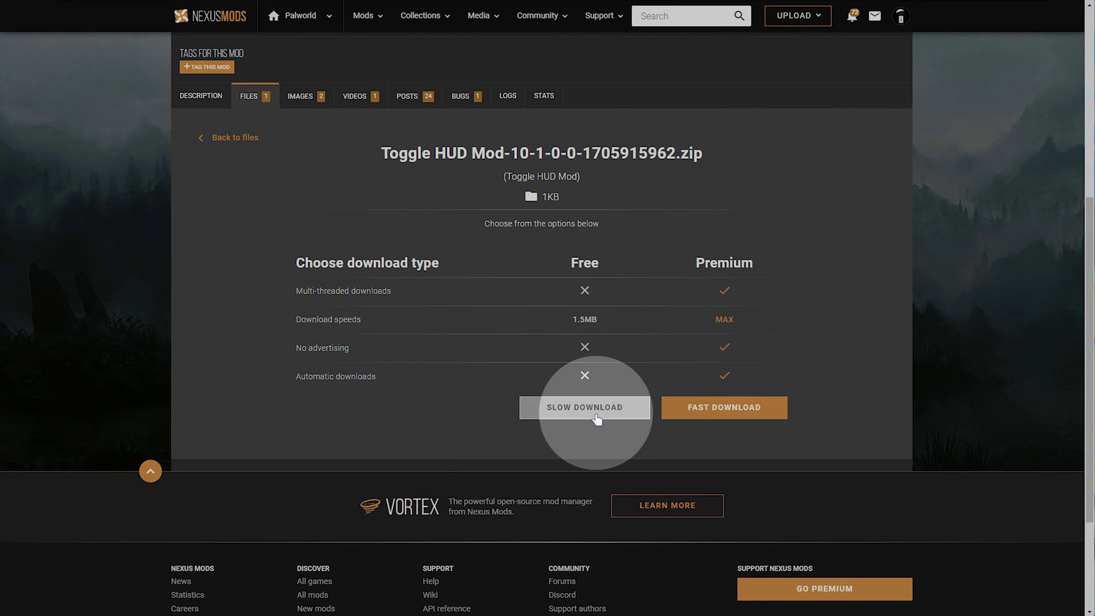
{"action": "left_click", "coordinate": [596, 418]}
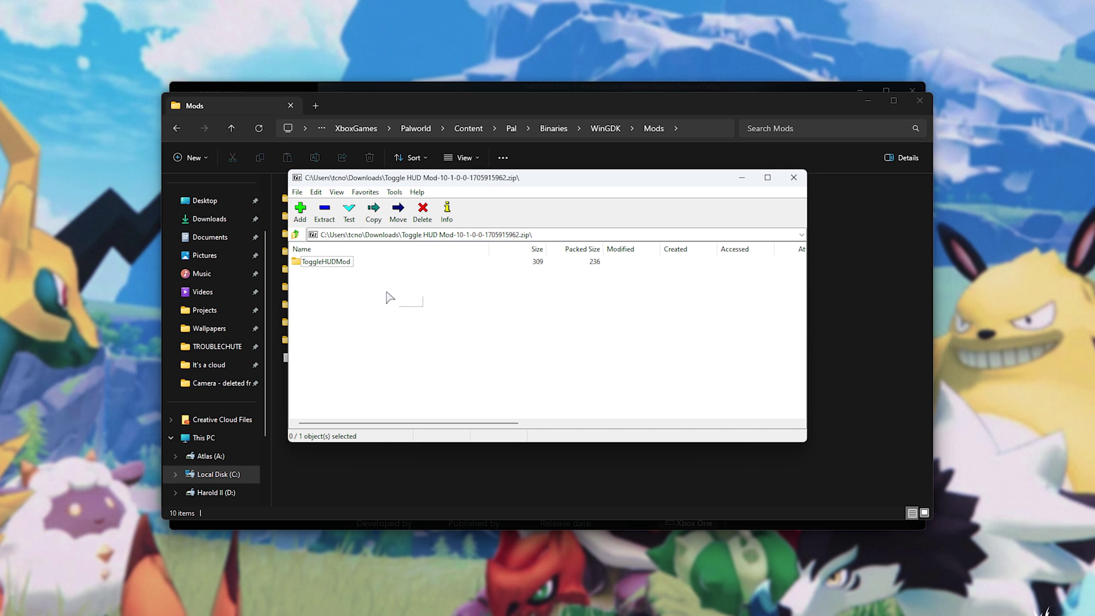
Check the contents of the Toggle HUD Mod archive and extract its ToggleHUDMod folder into the WinGDK Mods folder
{"action": "left_click_drag", "start_coordinate": [383, 295], "coordinate": [298, 258]}
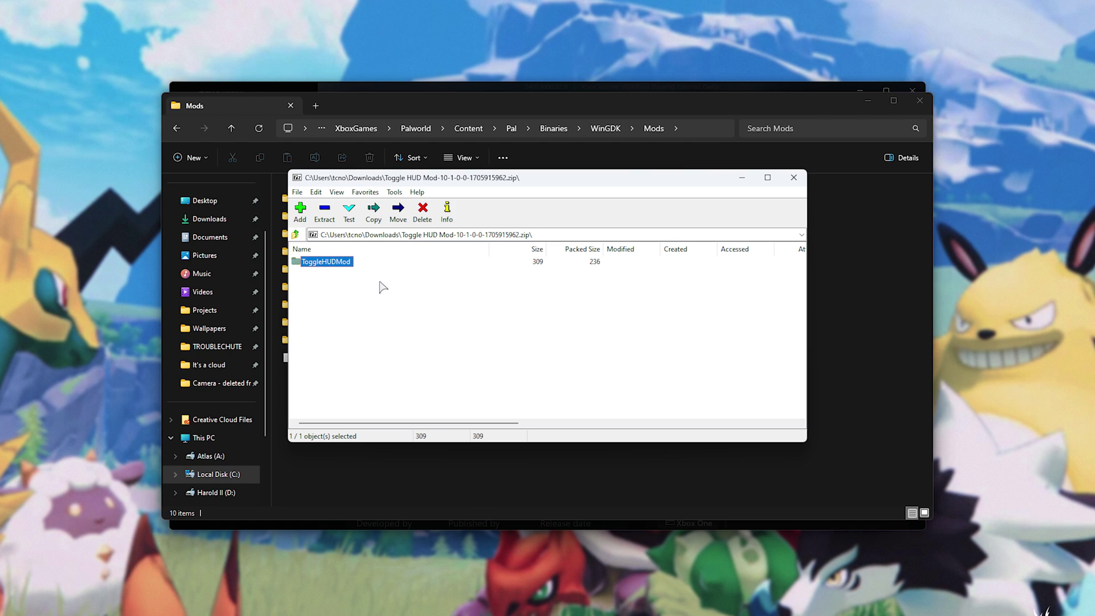
{"action": "double_click", "coordinate": [327, 261]}
{"action": "left_click", "coordinate": [312, 261]}
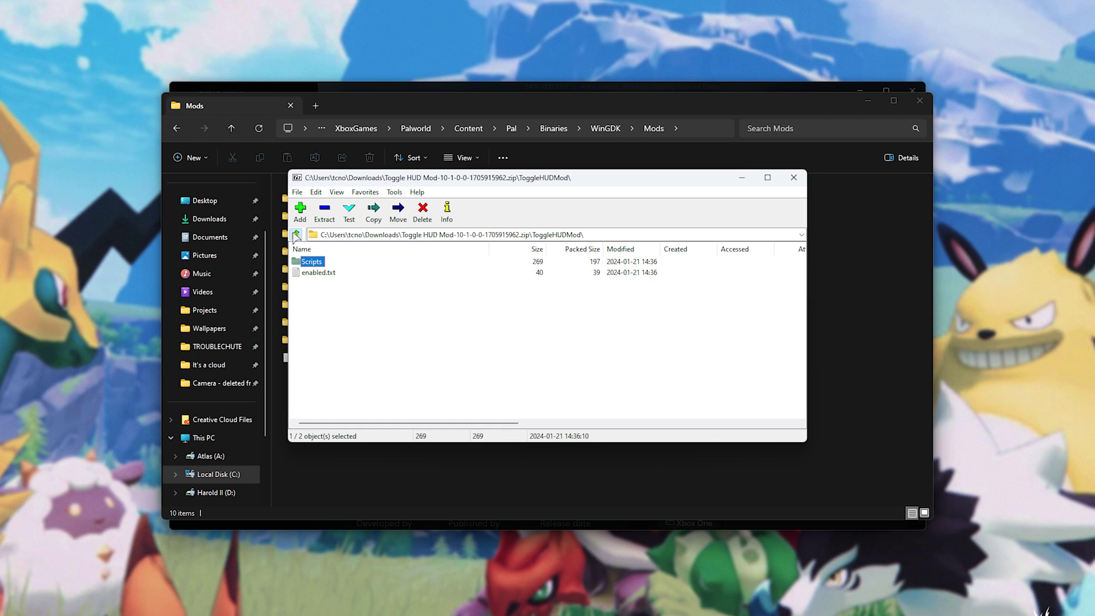
{"action": "left_click", "coordinate": [296, 236]}
{"action": "left_click_drag", "start_coordinate": [350, 308], "coordinate": [293, 257]}
{"action": "left_click_drag", "start_coordinate": [373, 181], "coordinate": [677, 190]}
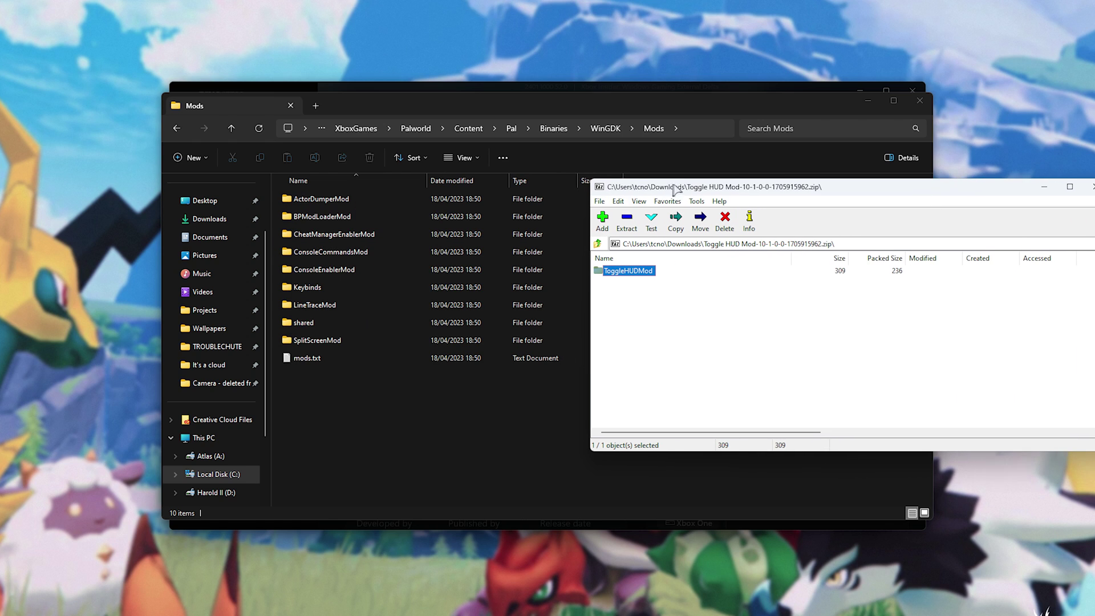
{"action": "left_click", "coordinate": [370, 423]}
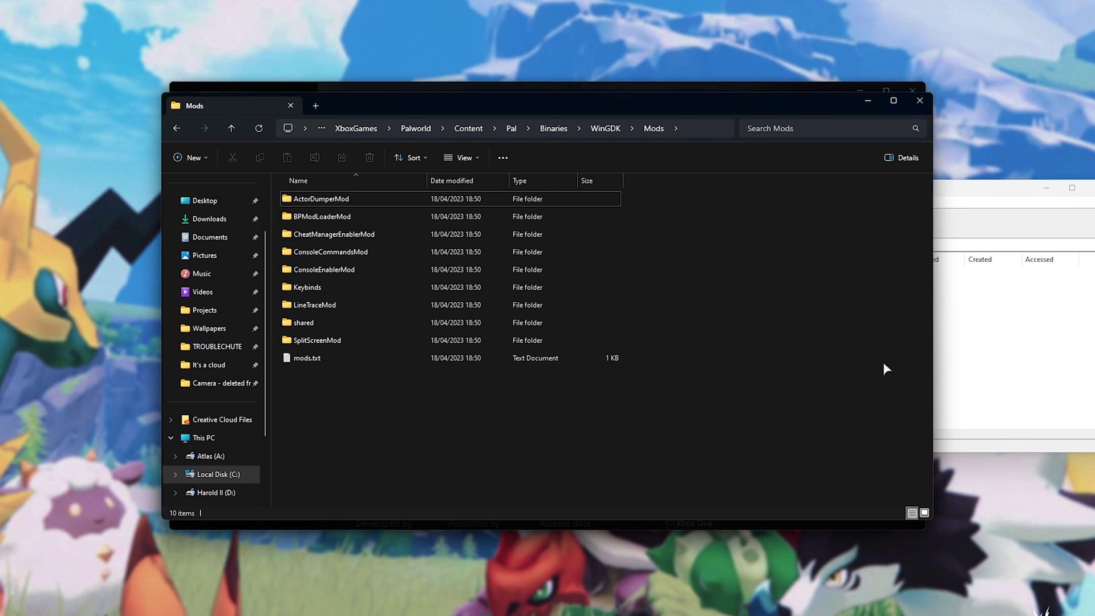
{"action": "left_click", "coordinate": [1090, 189]}
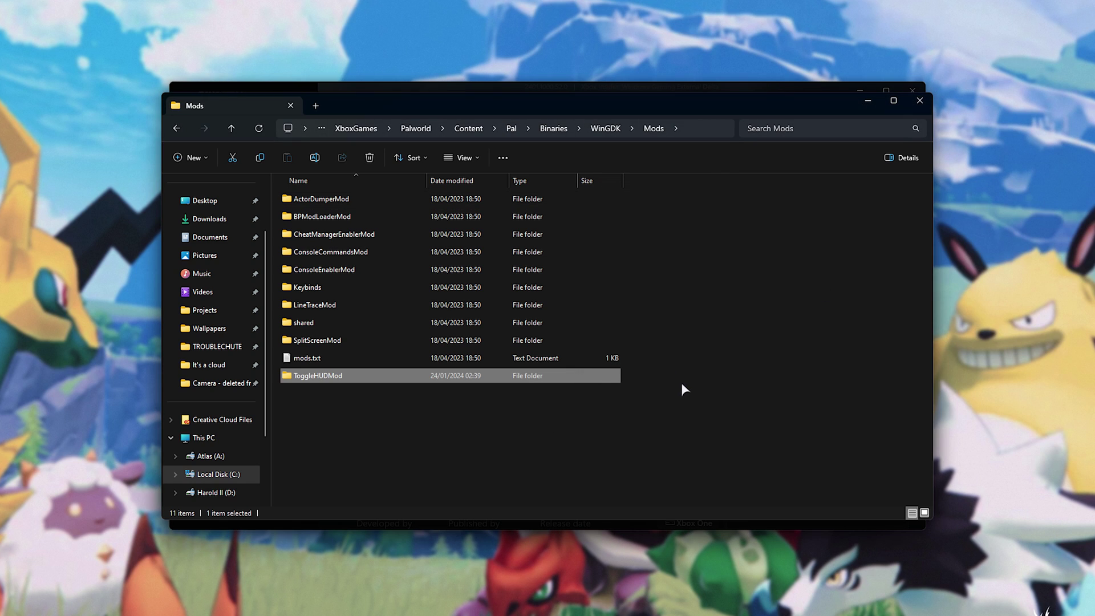
{"action": "left_click", "coordinate": [697, 381]}
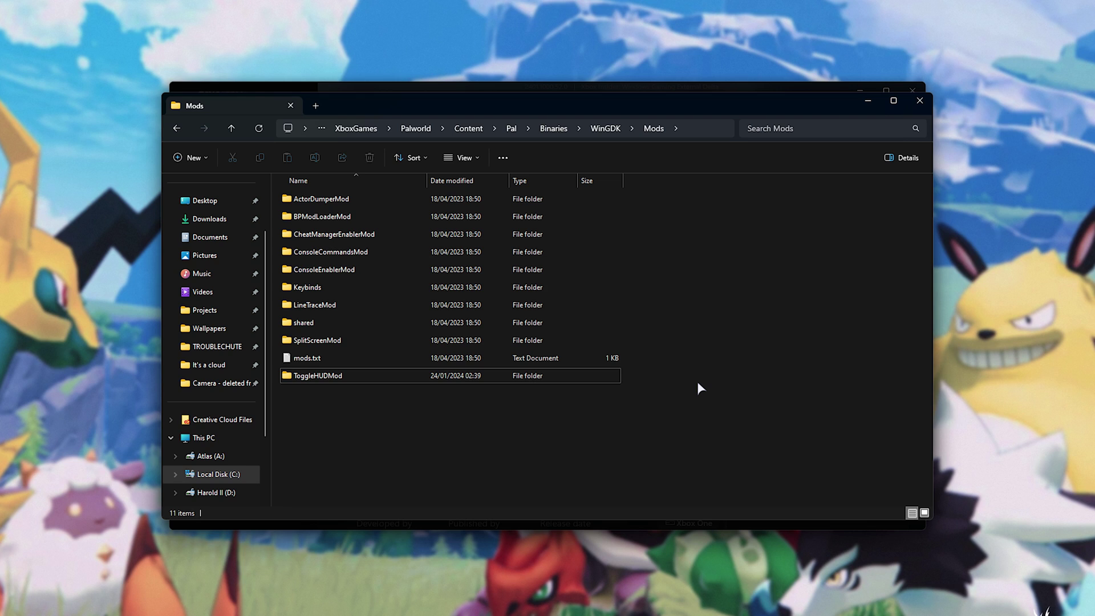
Return to the WinGDK folder and copy the setting name bUseUObjectArrayCache from the Toggle HUD Mod page's requirements
{"action": "left_click", "coordinate": [606, 129]}
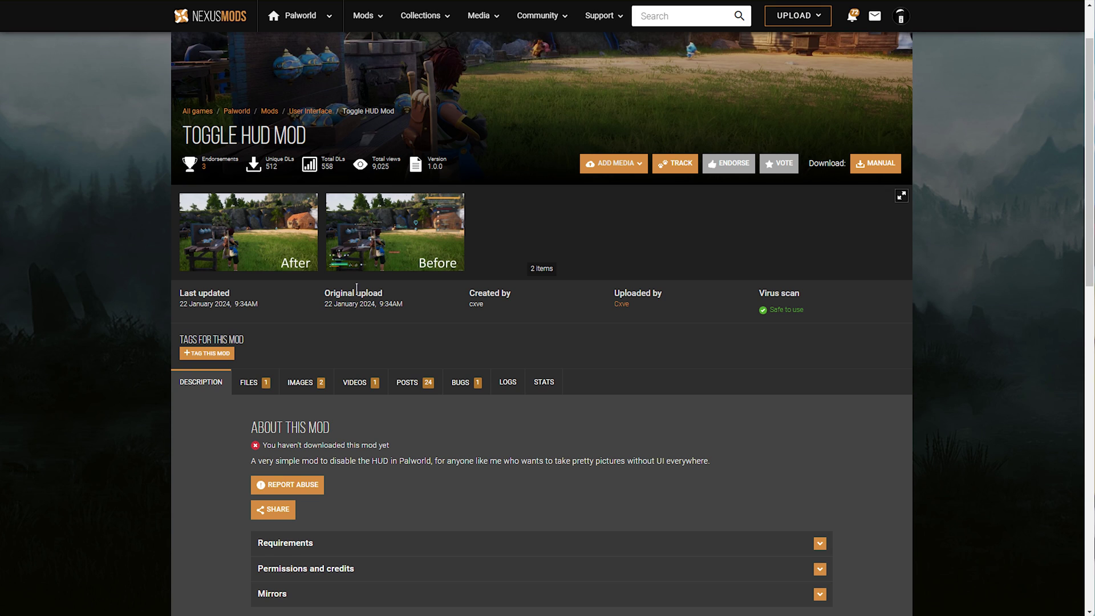
{"action": "scroll", "coordinate": [537, 206], "scroll_direction": "up", "scroll_amount": 1}
{"action": "scroll", "coordinate": [677, 282], "scroll_direction": "down", "scroll_amount": 14}
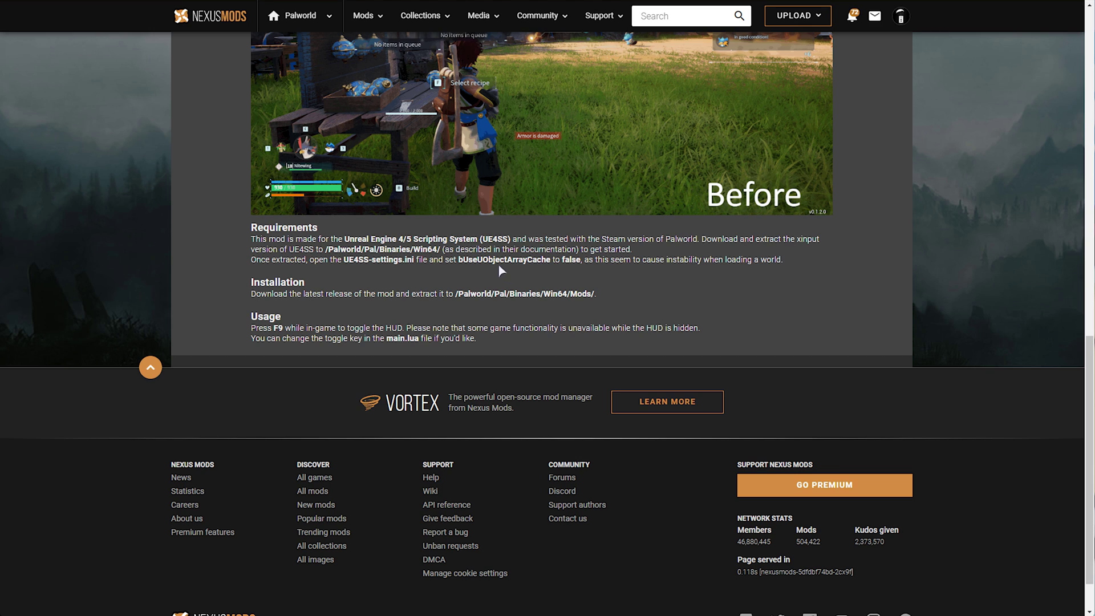
{"action": "double_click", "coordinate": [357, 260]}
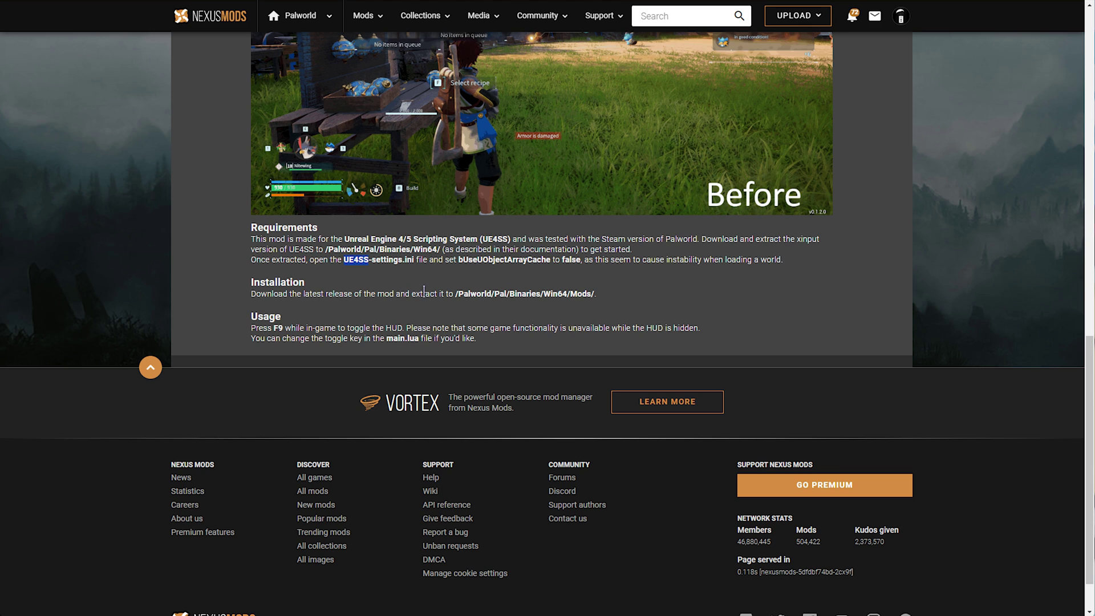
{"action": "double_click", "coordinate": [482, 260]}
{"action": "key", "text": "ctrl+c"}
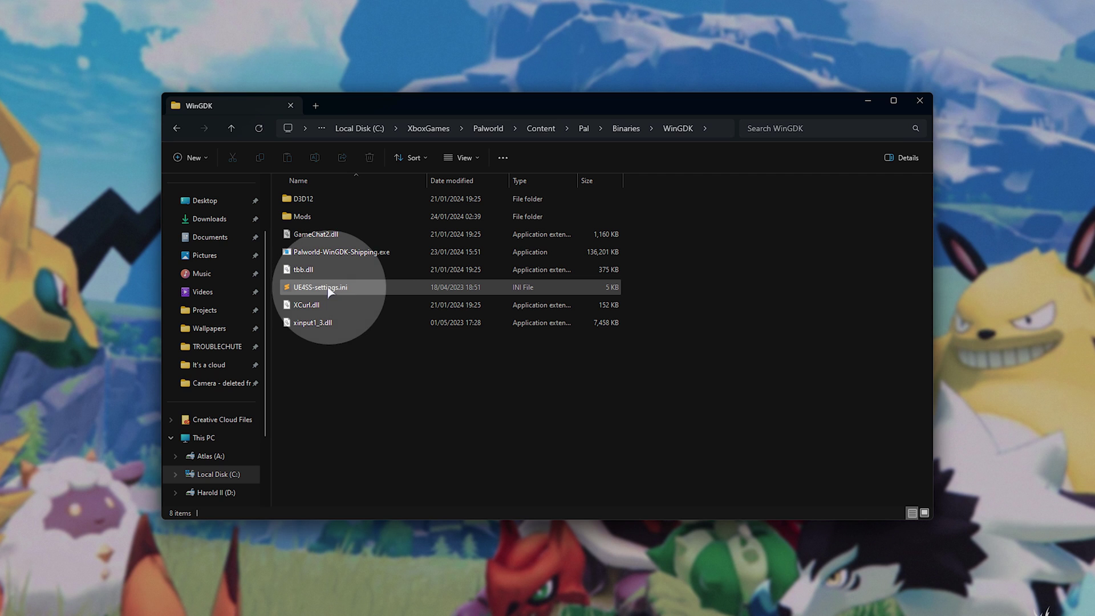
Set bUseUObjectArrayCache to false in UE4SS-settings.ini, save the file and close the editor
{"action": "double_click", "coordinate": [378, 287]}
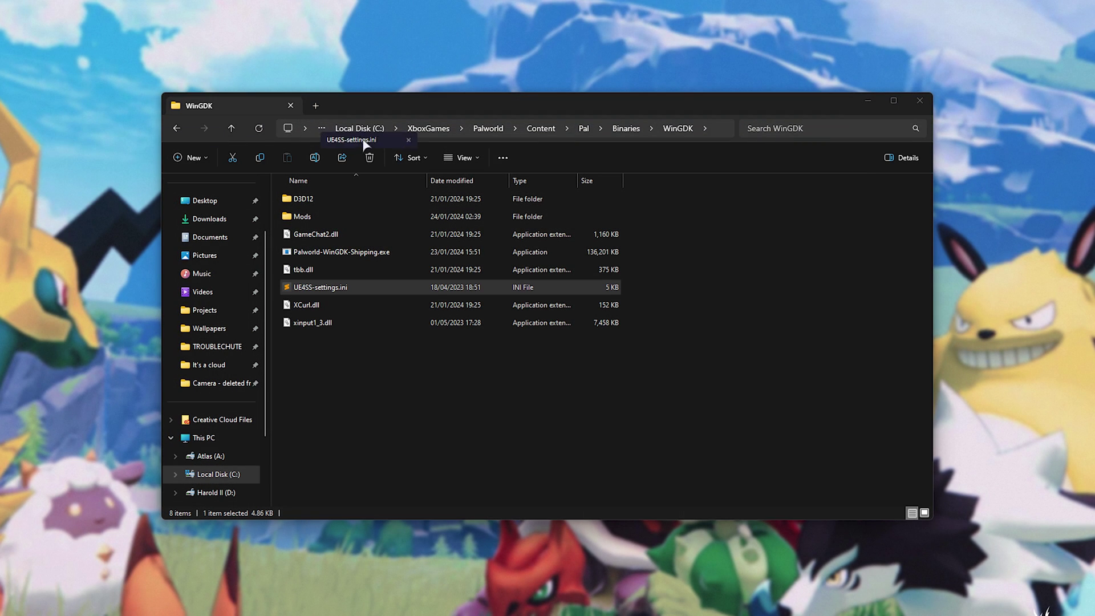
{"action": "left_click_drag", "start_coordinate": [365, 145], "coordinate": [393, 171]}
{"action": "key", "text": "ctrl+f"}
{"action": "key", "text": "ctrl+v"}
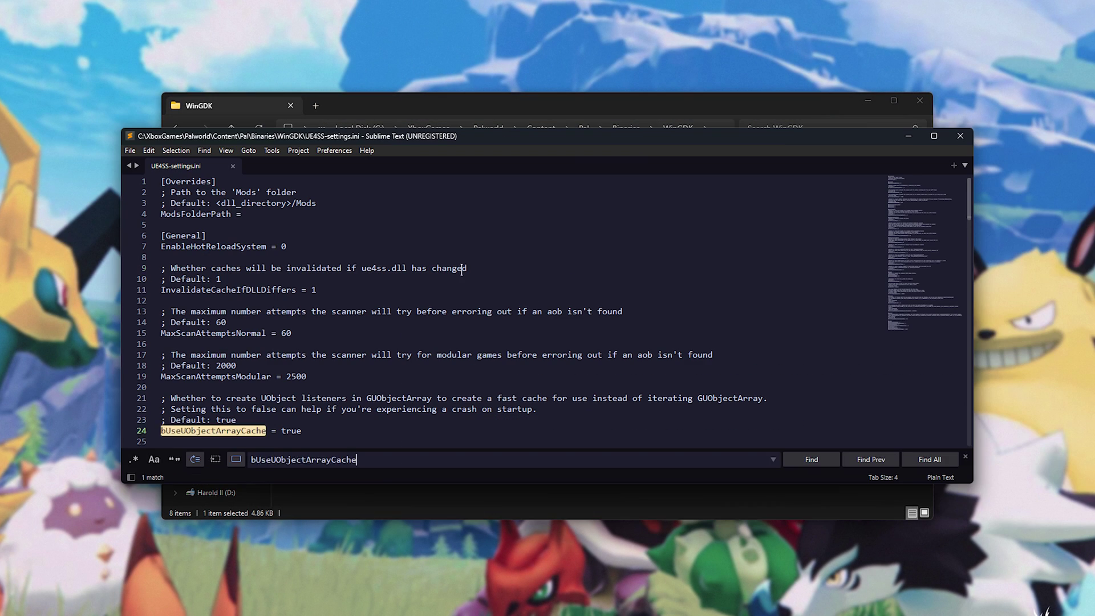
{"action": "key", "text": "Return"}
{"action": "double_click", "coordinate": [292, 429]}
{"action": "type", "text": "false"}
{"action": "key", "text": "ctrl+s"}
{"action": "left_click", "coordinate": [960, 136]}
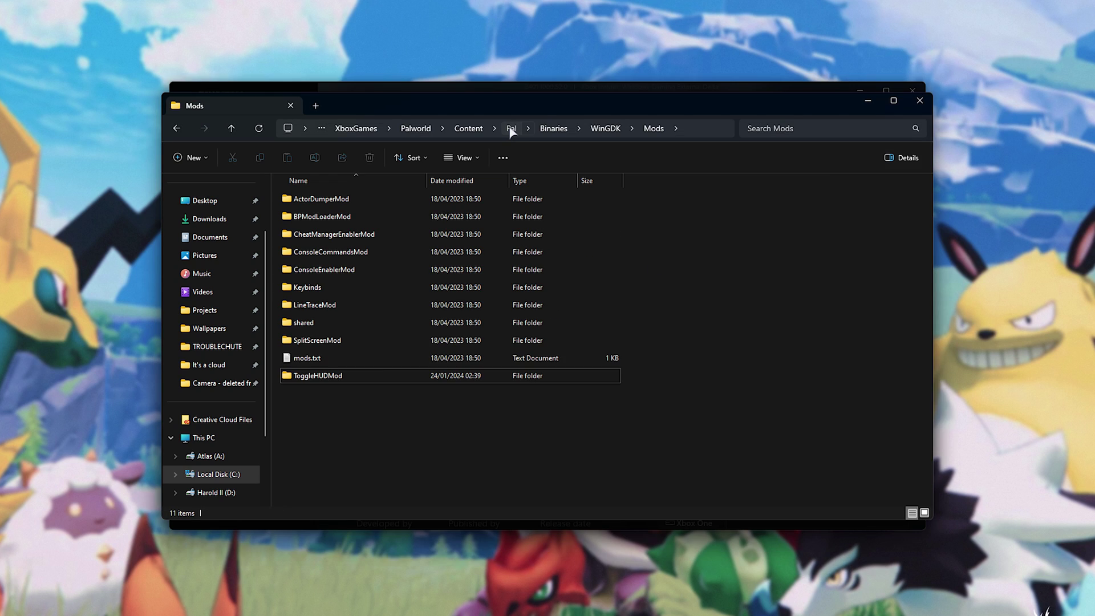
Go back up to Palworld's Content folder, switch to the Xbox app and close the game's file management dialog
{"action": "left_click", "coordinate": [511, 129]}
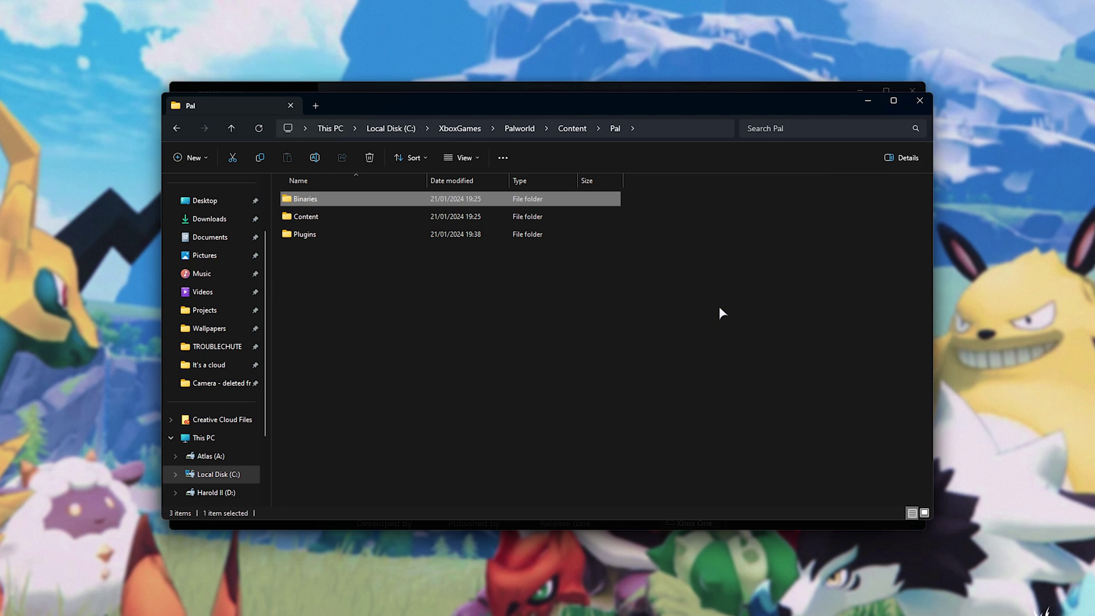
{"action": "left_click", "coordinate": [571, 129]}
{"action": "left_click", "coordinate": [137, 614]}
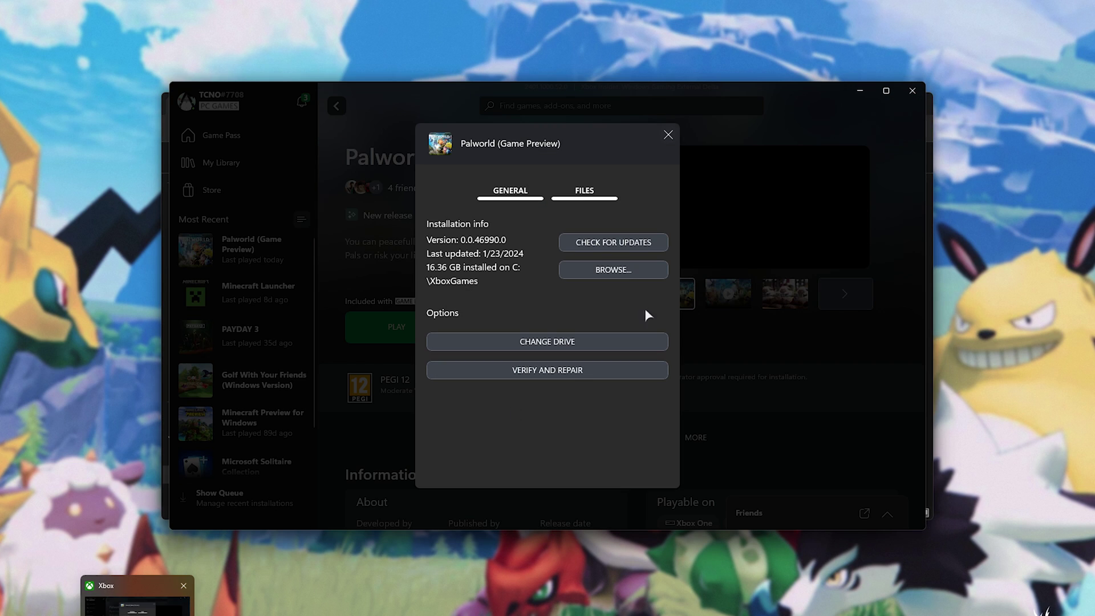
{"action": "left_click", "coordinate": [667, 135]}
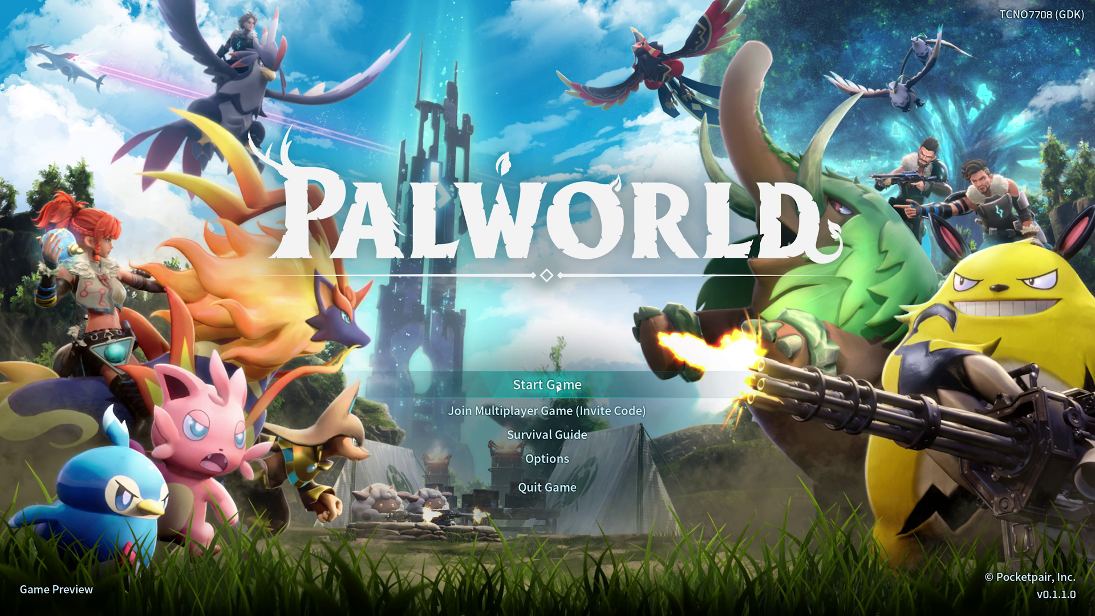
Start a new Palworld world named Palpagos Islands with multiplayer off and Normal difficulty
{"action": "left_click", "coordinate": [546, 453]}
{"action": "left_click", "coordinate": [599, 180]}
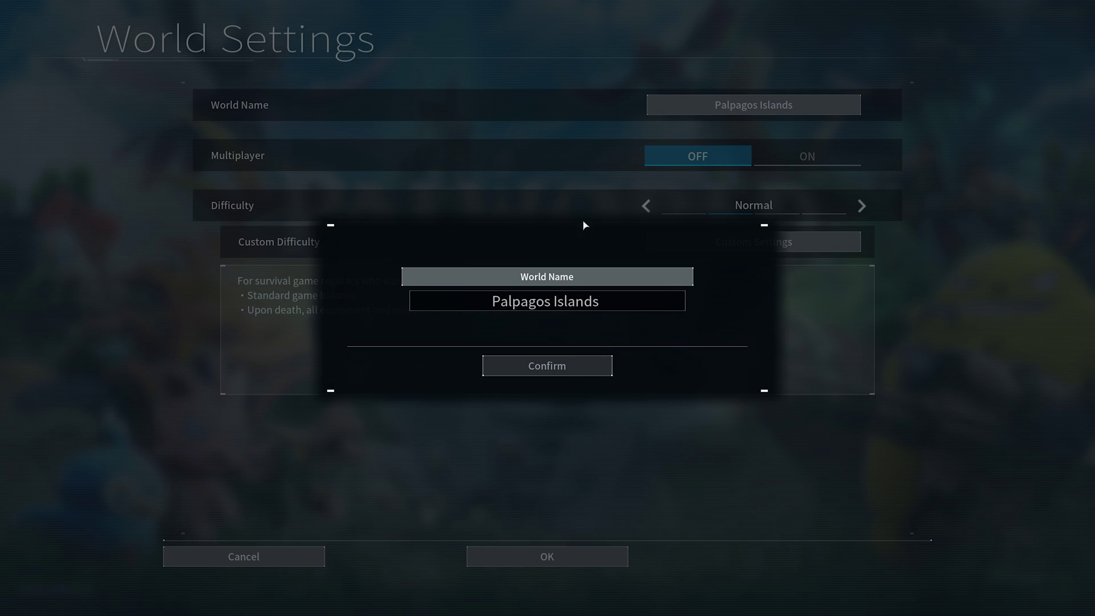
{"action": "left_click", "coordinate": [557, 367]}
{"action": "left_click", "coordinate": [550, 564]}
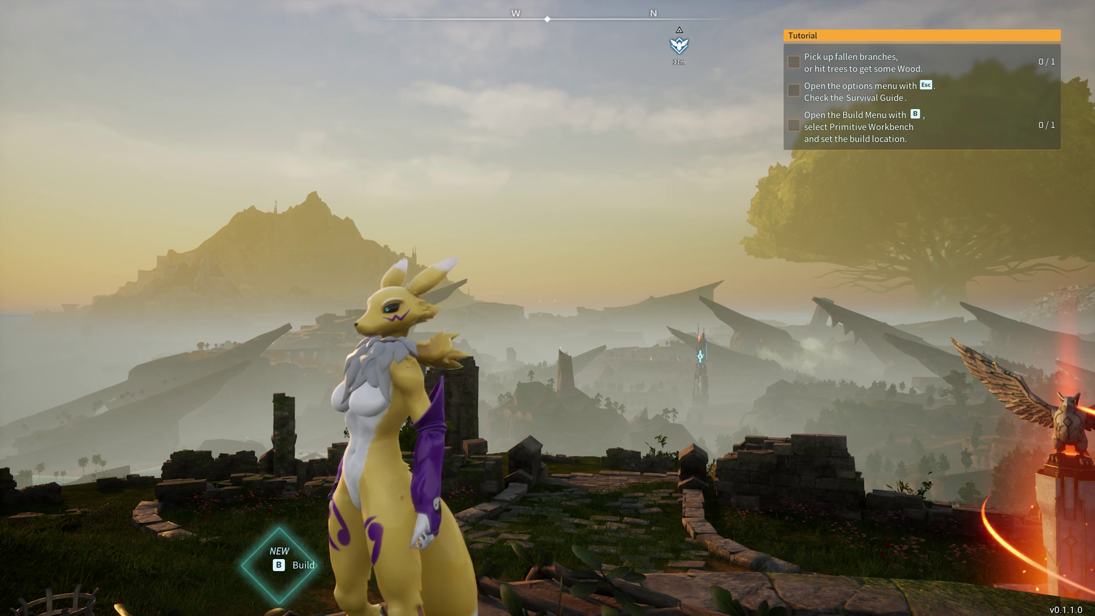
Toggle the in-game HUD off and back on to test the Toggle HUD Mod
{"action": "key", "text": "Escape"}
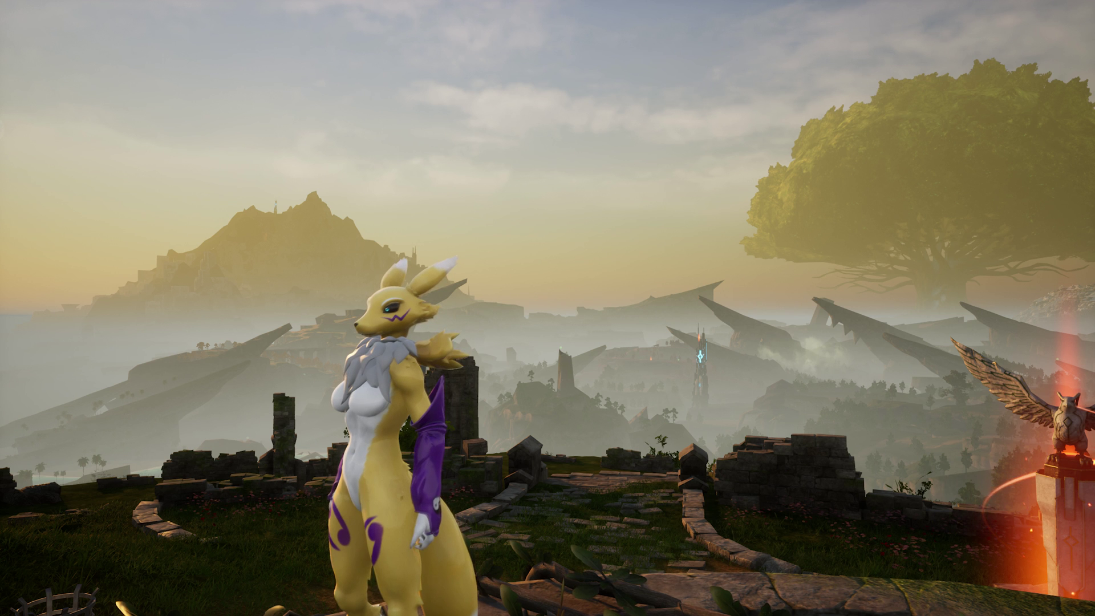
{"action": "key", "text": "Escape"}
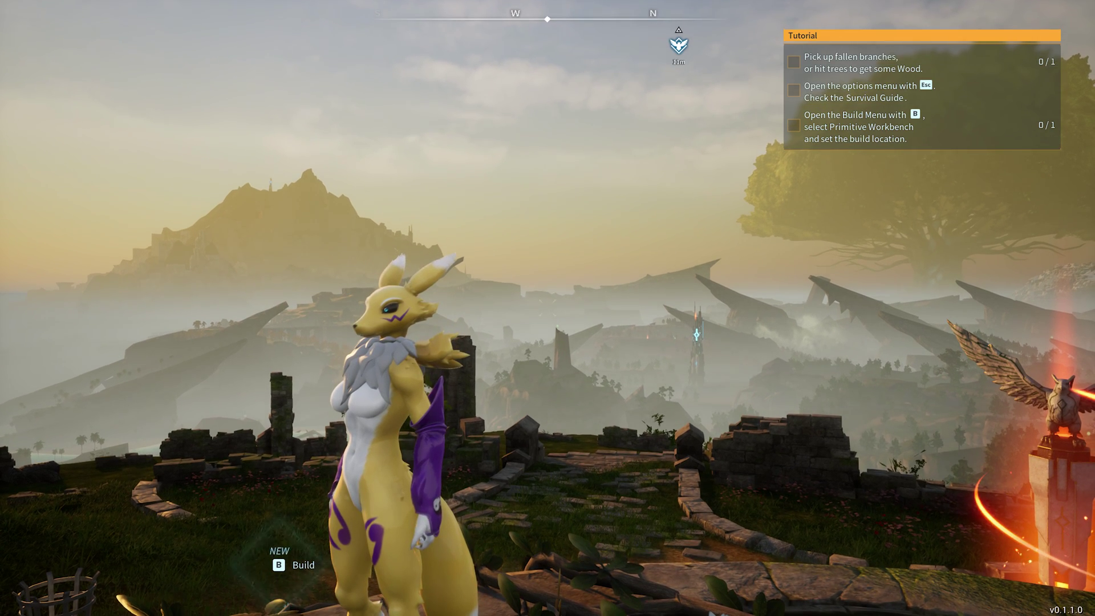